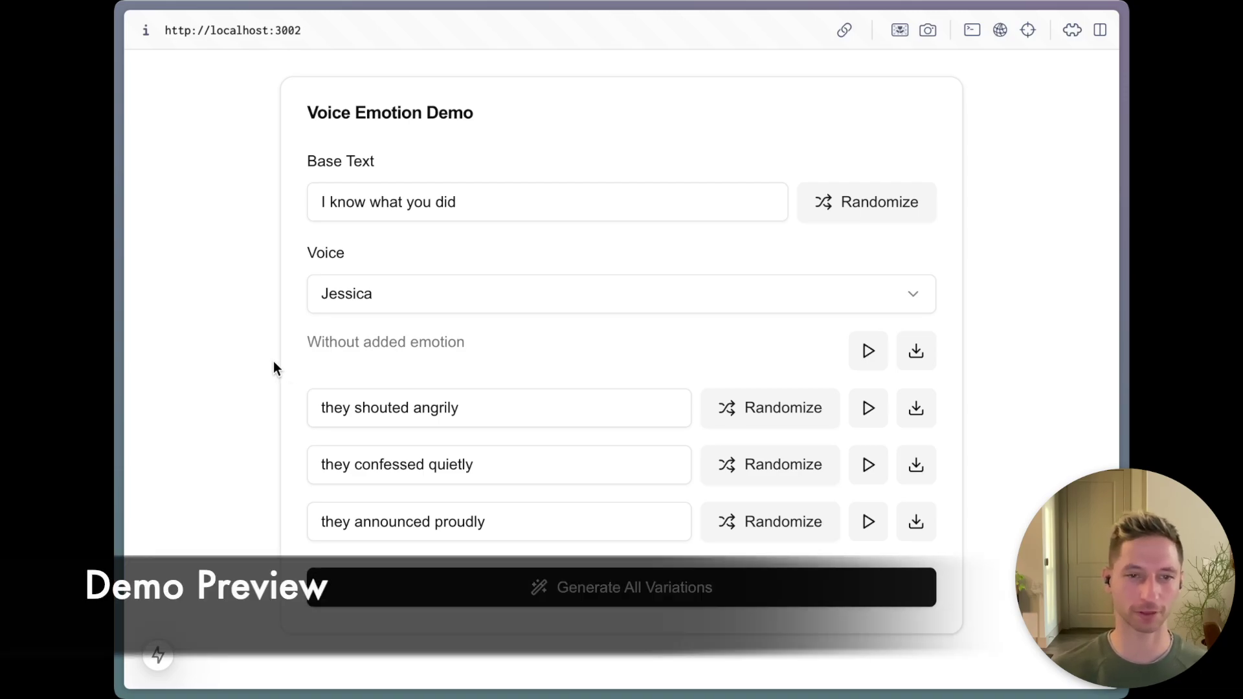
Play the plain, shouted angrily, confessed quietly and announced proudly versions of "I know what you did".
{"action": "left_click", "coordinate": [868, 353]}
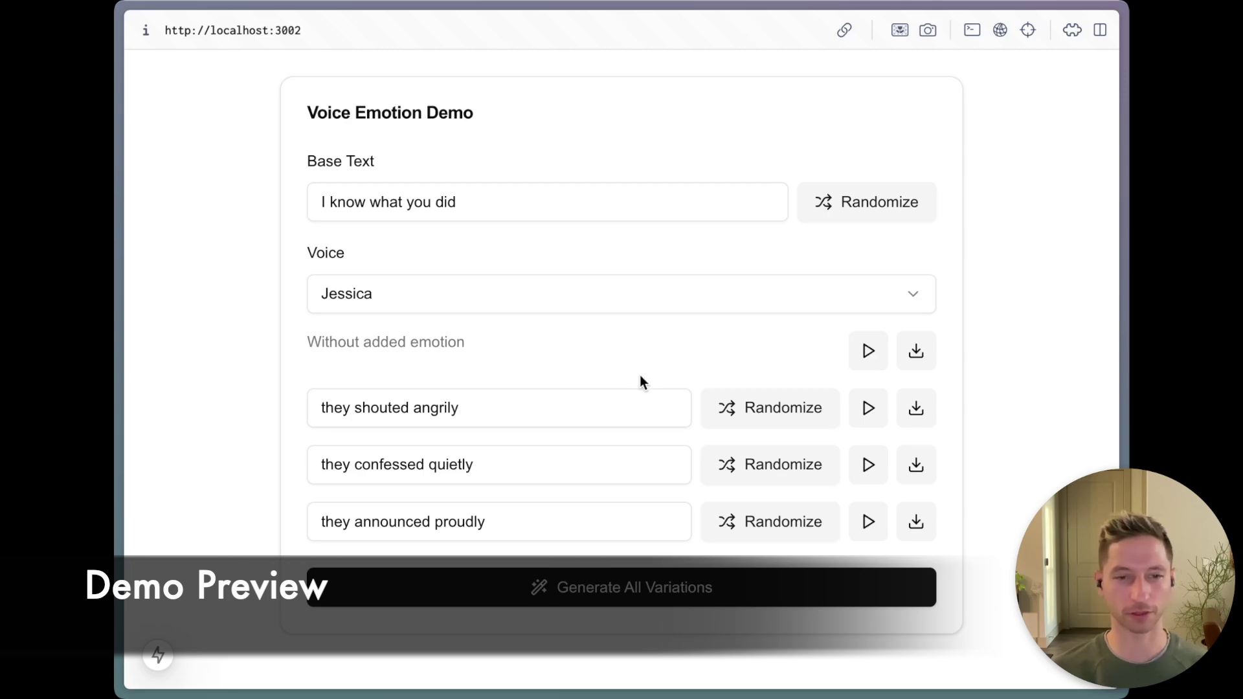
{"action": "left_click", "coordinate": [861, 414]}
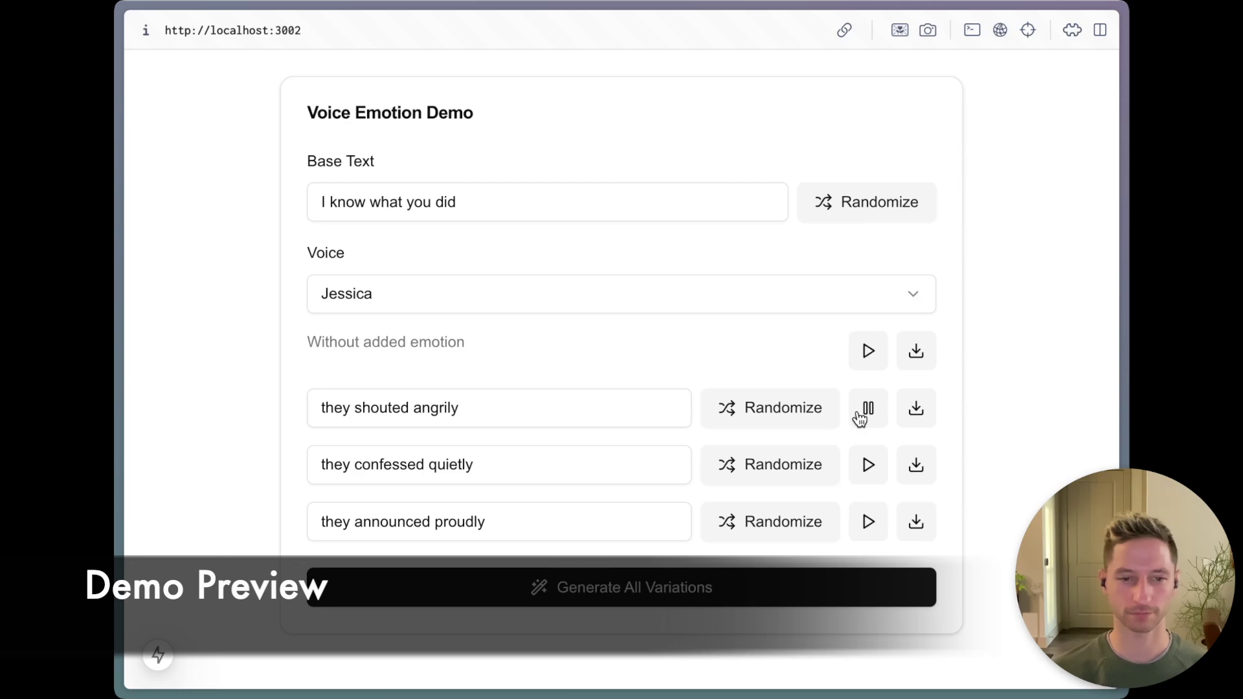
{"action": "left_click", "coordinate": [873, 474]}
{"action": "left_click", "coordinate": [866, 522]}
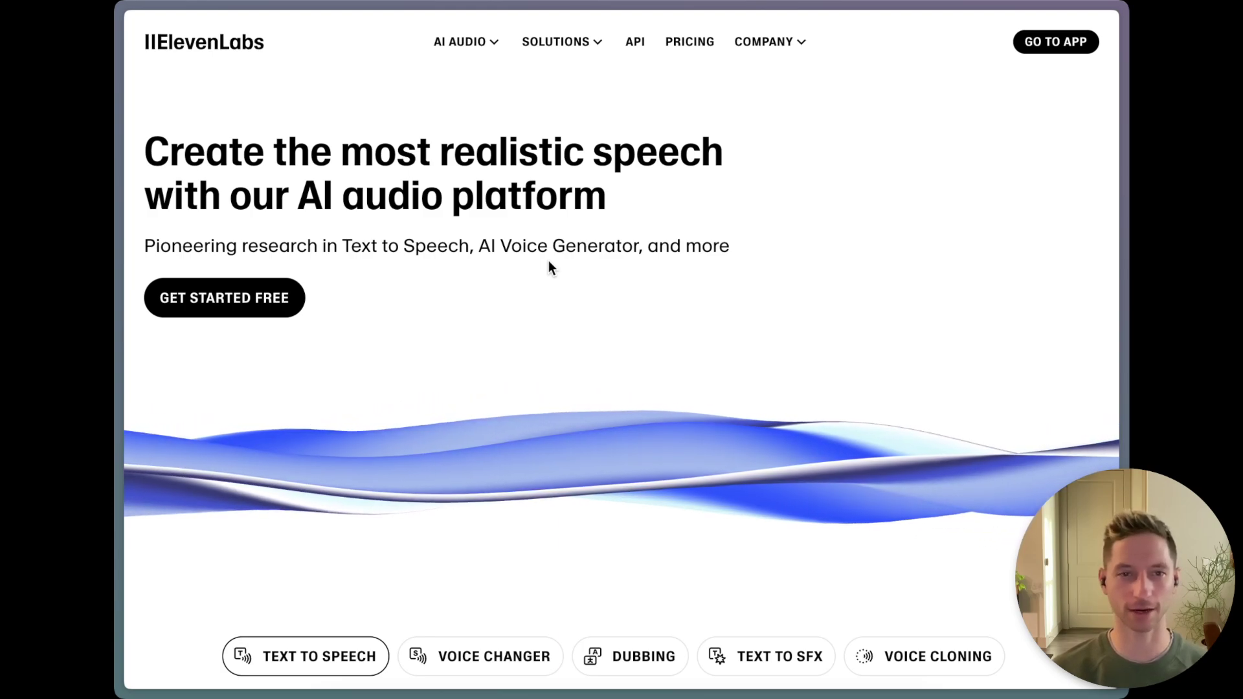
Go to the text-to-speech app and generate Jessica saying "I can't believe it".
{"action": "left_click", "coordinate": [1047, 54]}
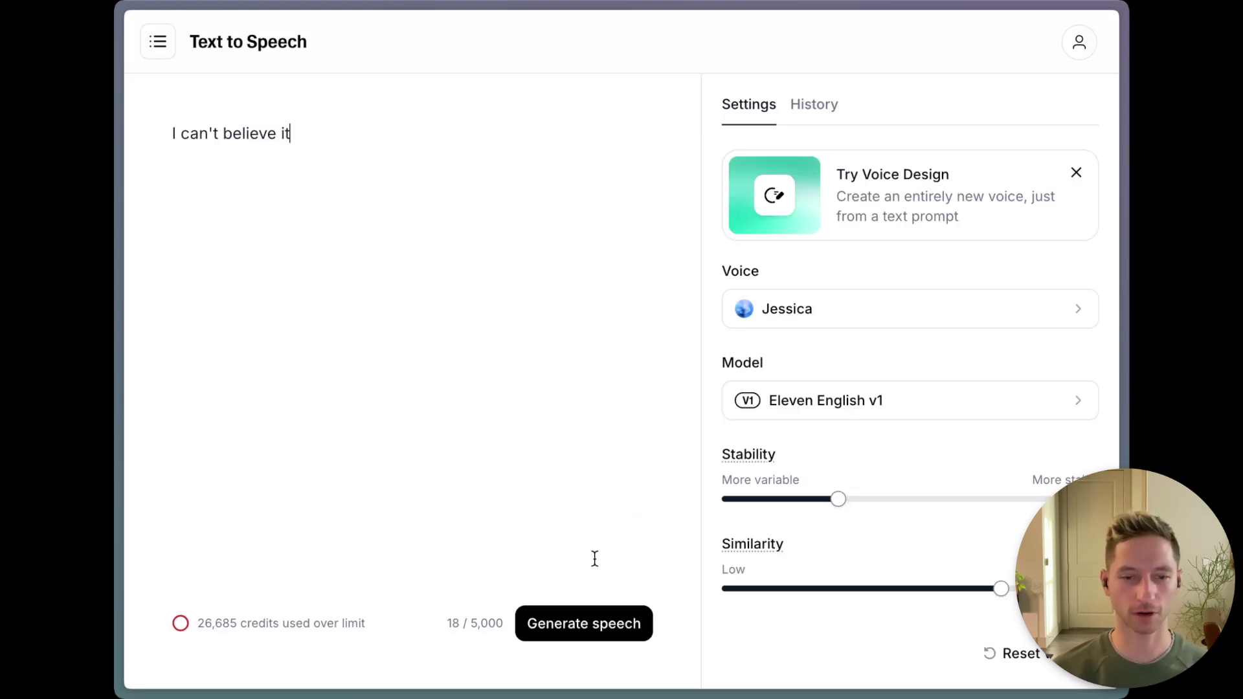
{"action": "left_click", "coordinate": [553, 631]}
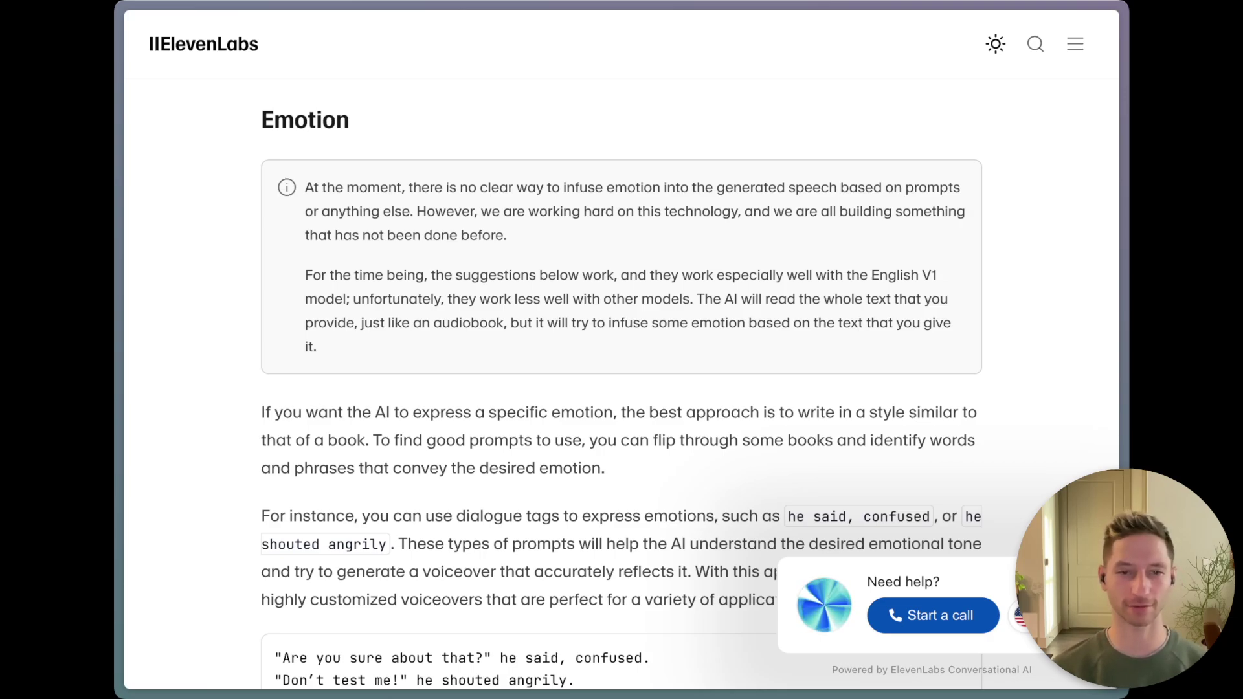
{"action": "scroll", "coordinate": [212, 307], "scroll_direction": "down", "scroll_amount": 2}
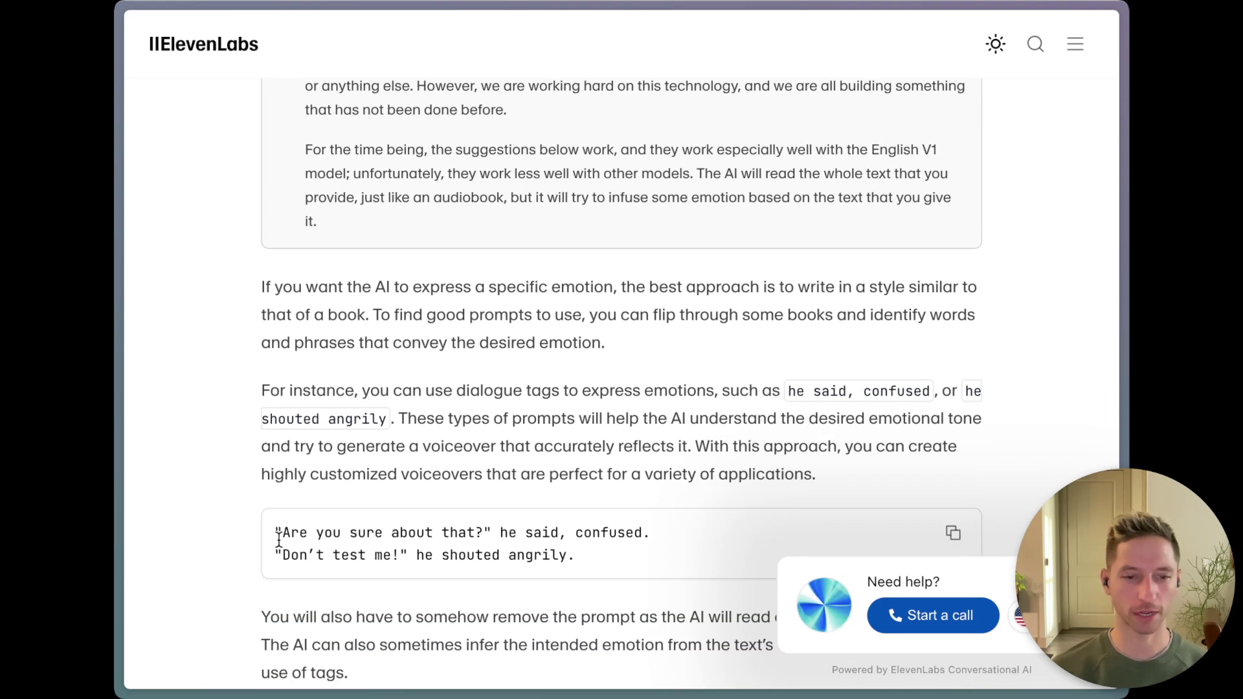
{"action": "left_click_drag", "start_coordinate": [500, 533], "coordinate": [665, 536]}
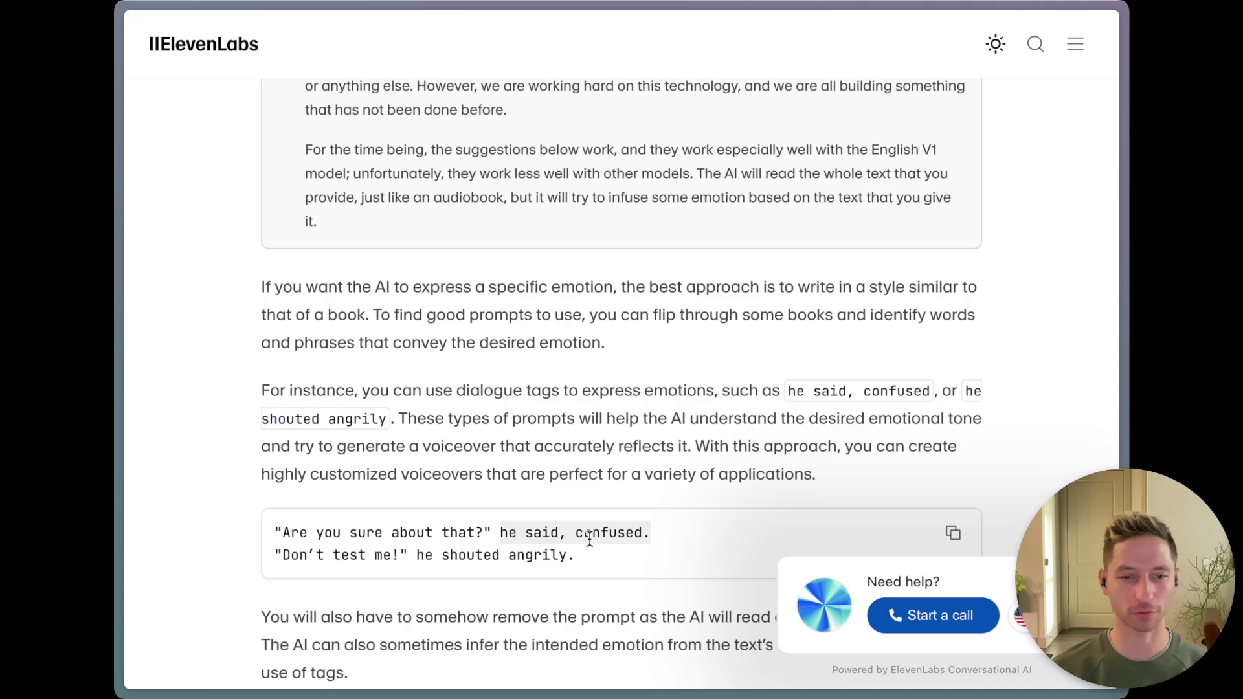
{"action": "left_click_drag", "start_coordinate": [416, 555], "coordinate": [644, 566]}
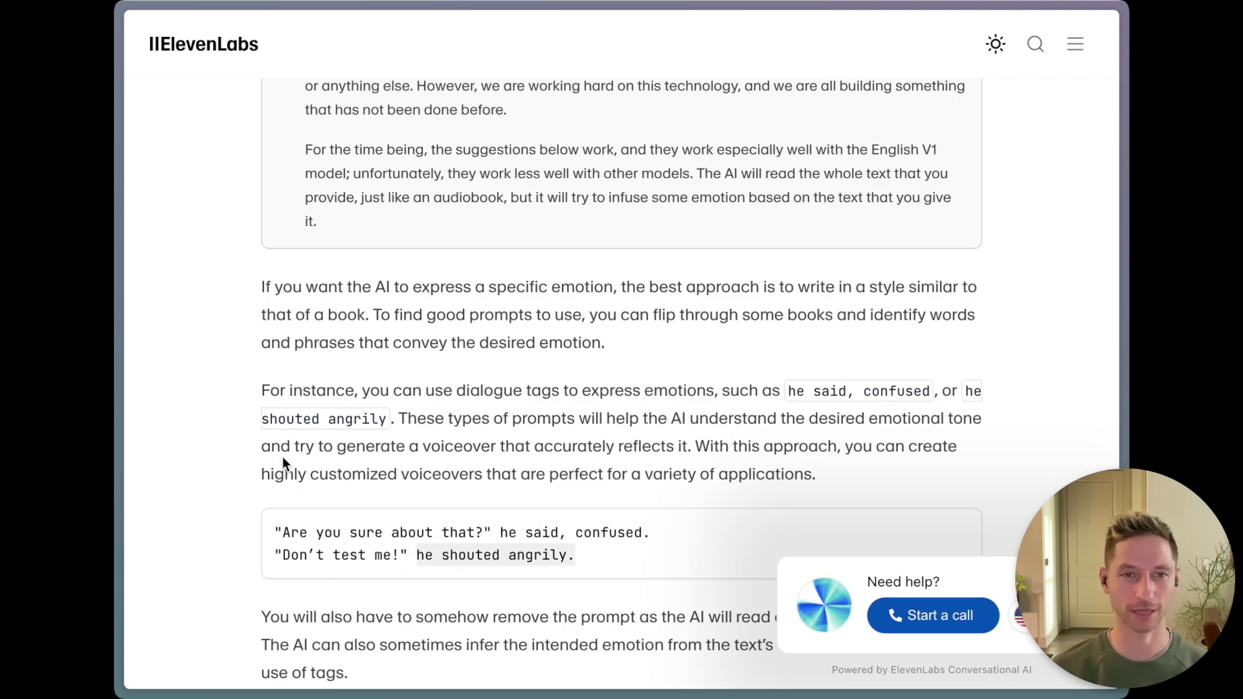
{"action": "scroll", "coordinate": [255, 452], "scroll_direction": "up", "scroll_amount": 2}
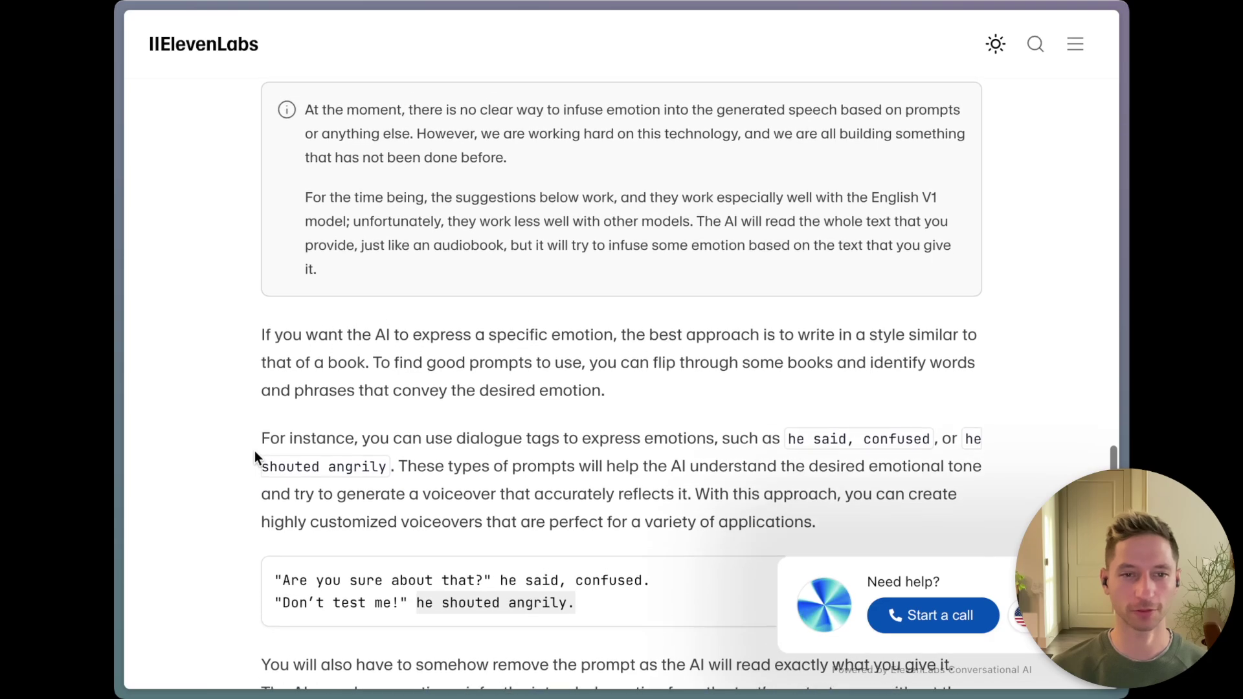
{"action": "scroll", "coordinate": [255, 453], "scroll_direction": "down", "scroll_amount": 3}
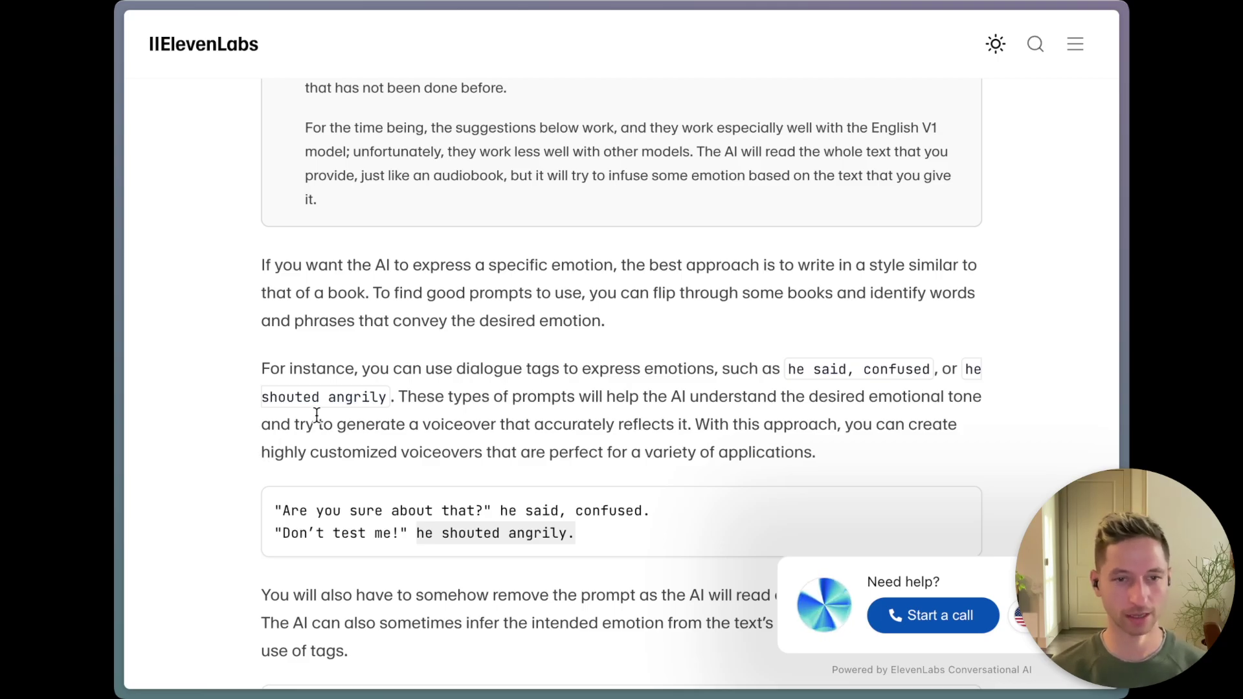
{"action": "scroll", "coordinate": [265, 368], "scroll_direction": "up", "scroll_amount": 2}
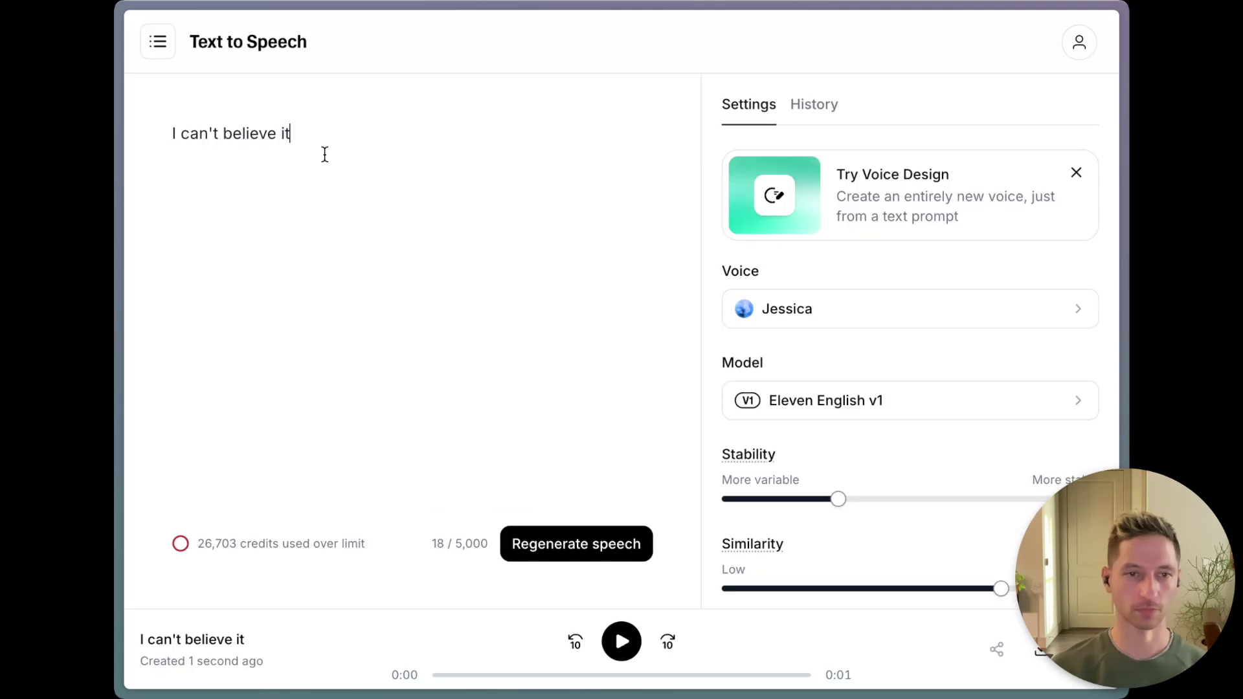
{"action": "key", "text": "super+Left"}
Quote the sentence, add the tag "she shouted angrily", and generate speech.
{"action": "type", "text": "\"I can't believe it"}
{"action": "key", "text": "super+Right"}
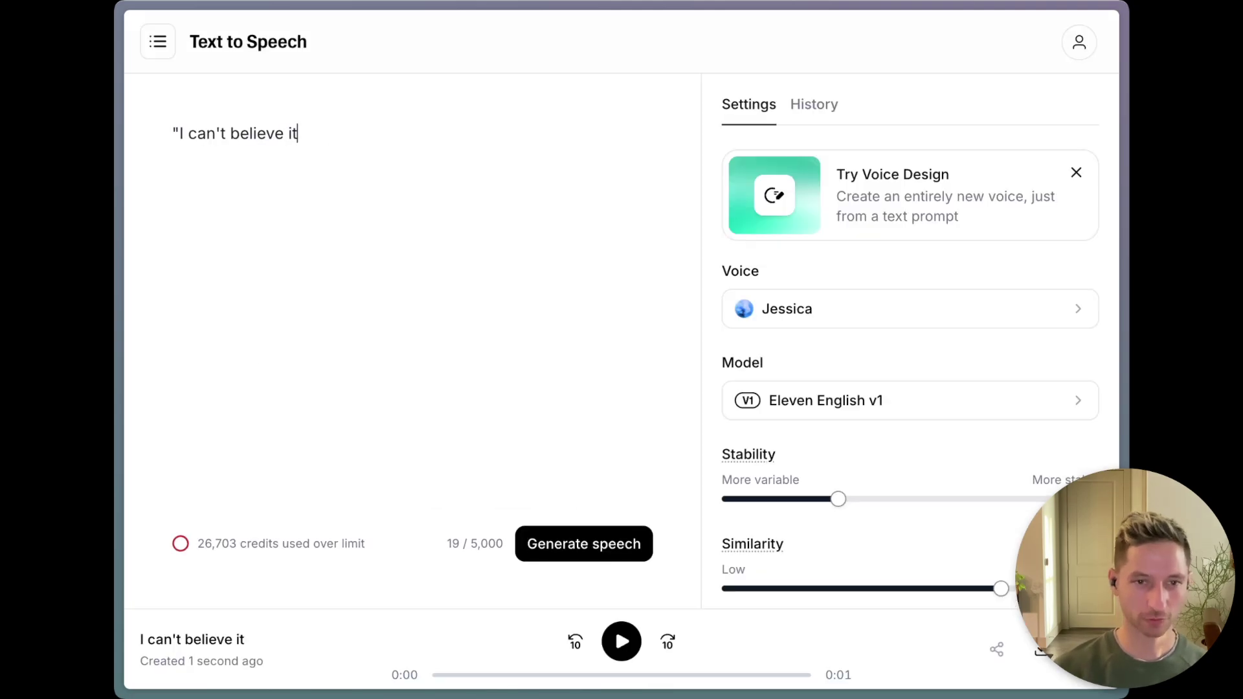
{"action": "type", "text": "\" she shouted angrily"}
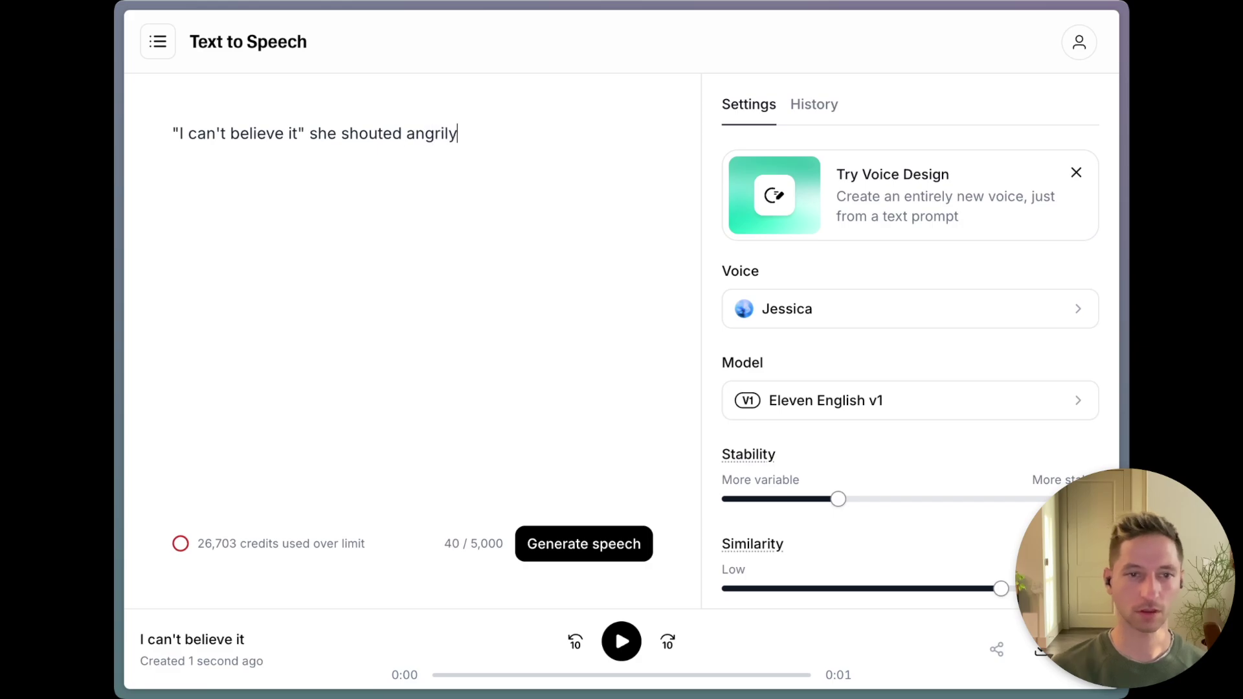
{"action": "left_click", "coordinate": [564, 535]}
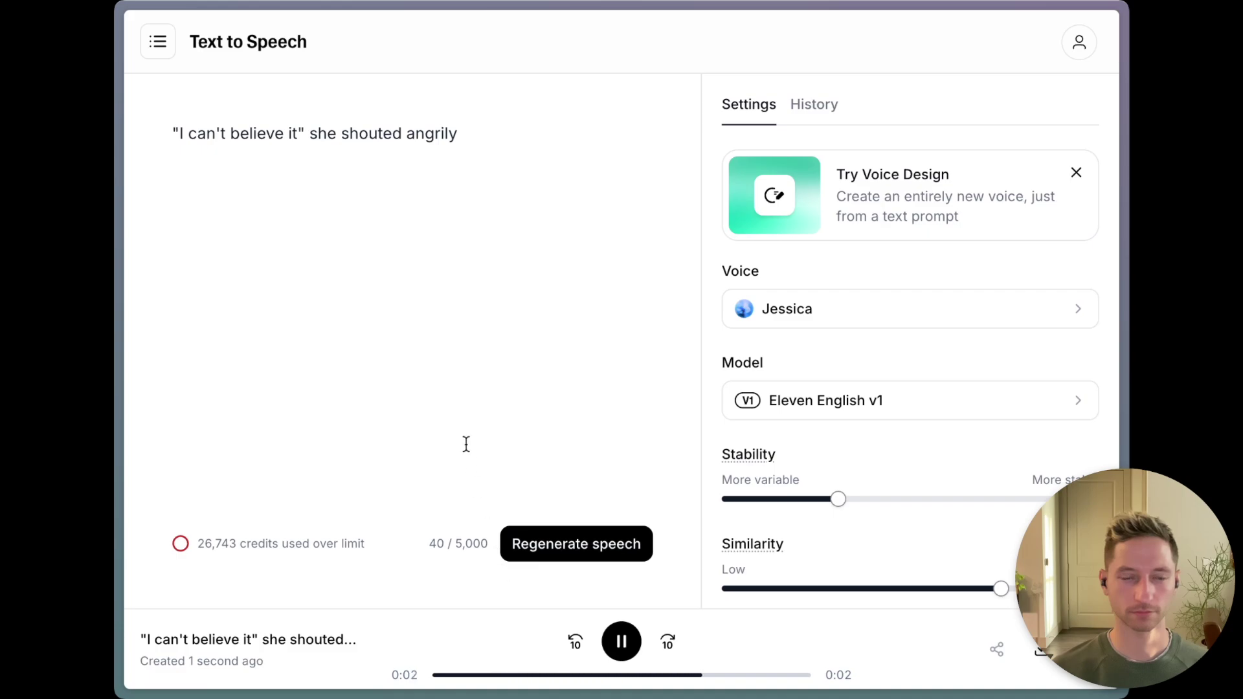
Change the tag to "she said with sadness" and generate speech again.
{"action": "left_click_drag", "start_coordinate": [341, 134], "coordinate": [516, 139]}
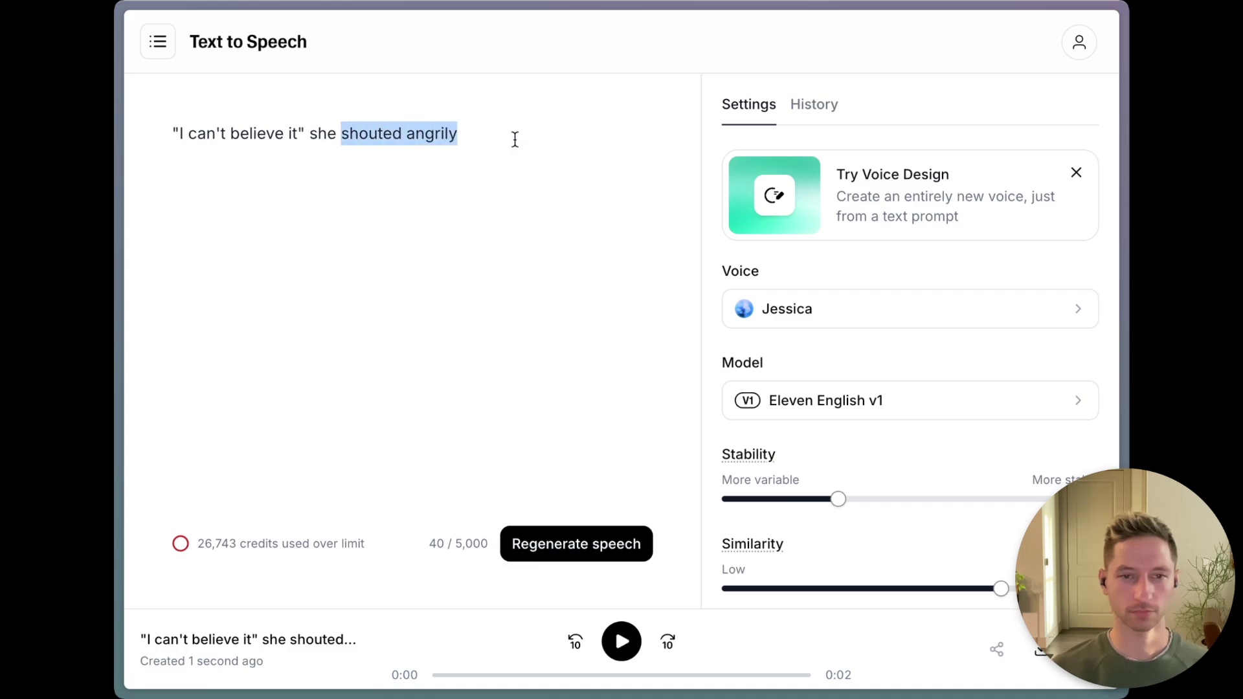
{"action": "type", "text": "sai"}
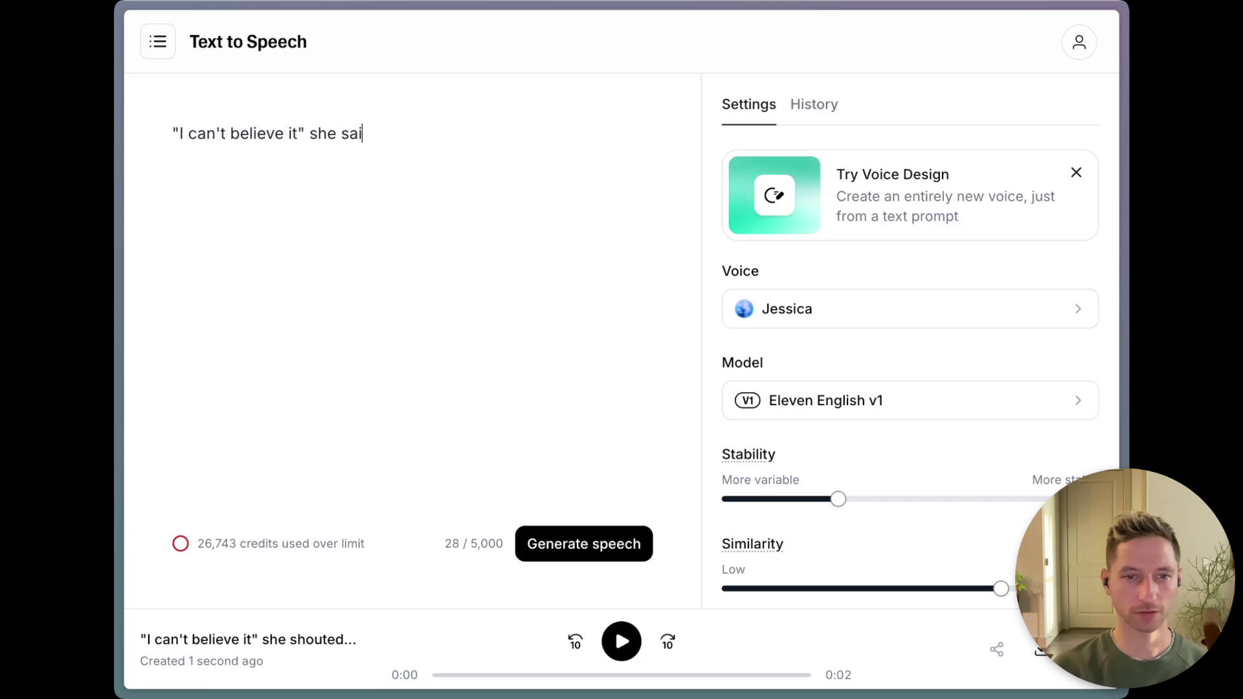
{"action": "type", "text": "d with sadness"}
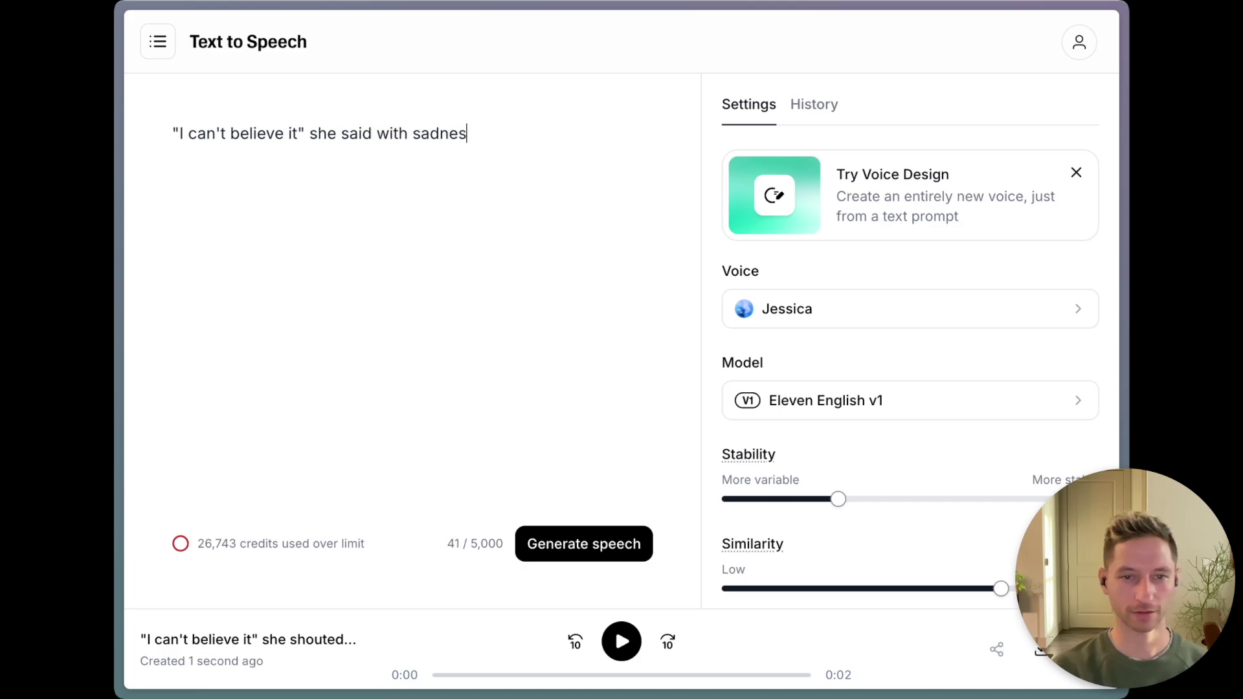
{"action": "left_click", "coordinate": [586, 546]}
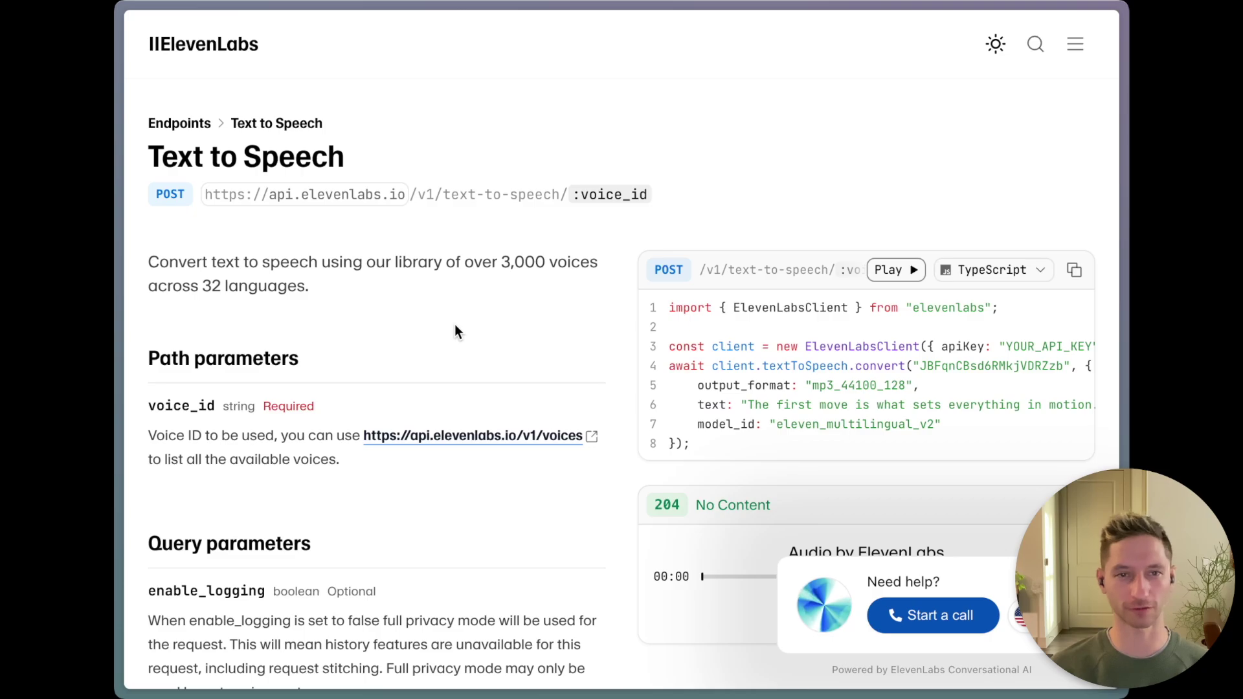
Scroll the Text to Speech API reference down to the next_text parameter and highlight it.
{"action": "scroll", "coordinate": [469, 344], "scroll_direction": "down", "scroll_amount": 10}
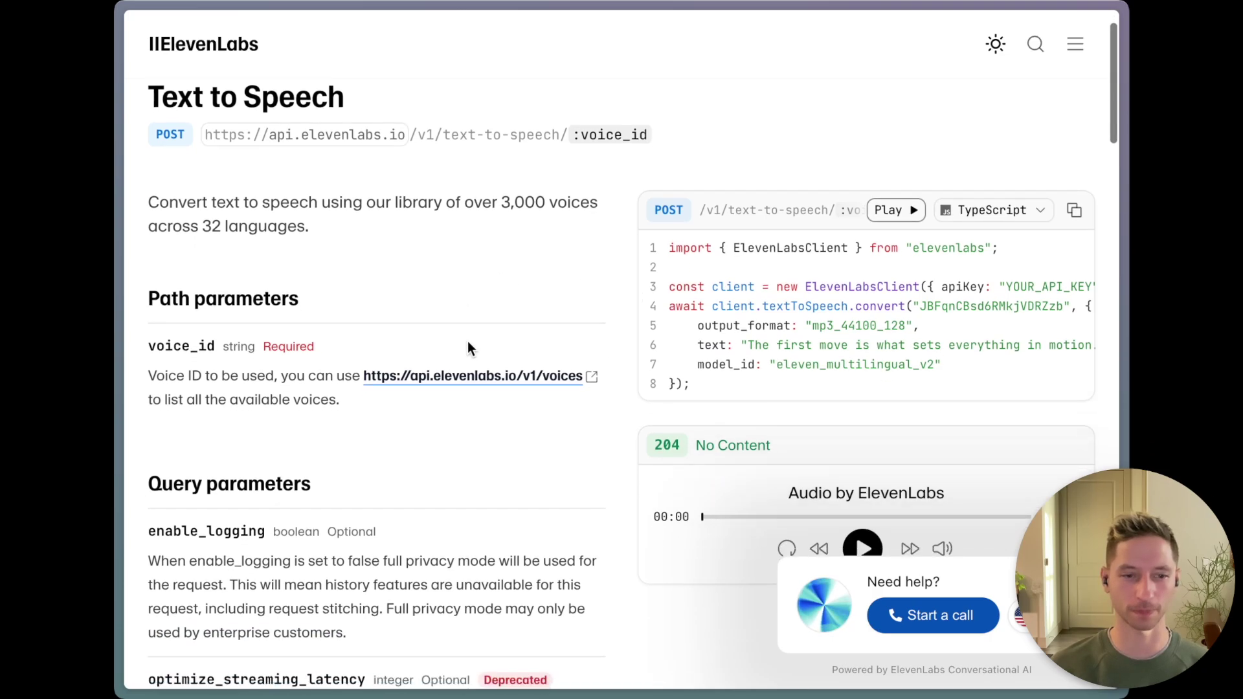
{"action": "scroll", "coordinate": [468, 348], "scroll_direction": "down", "scroll_amount": 10}
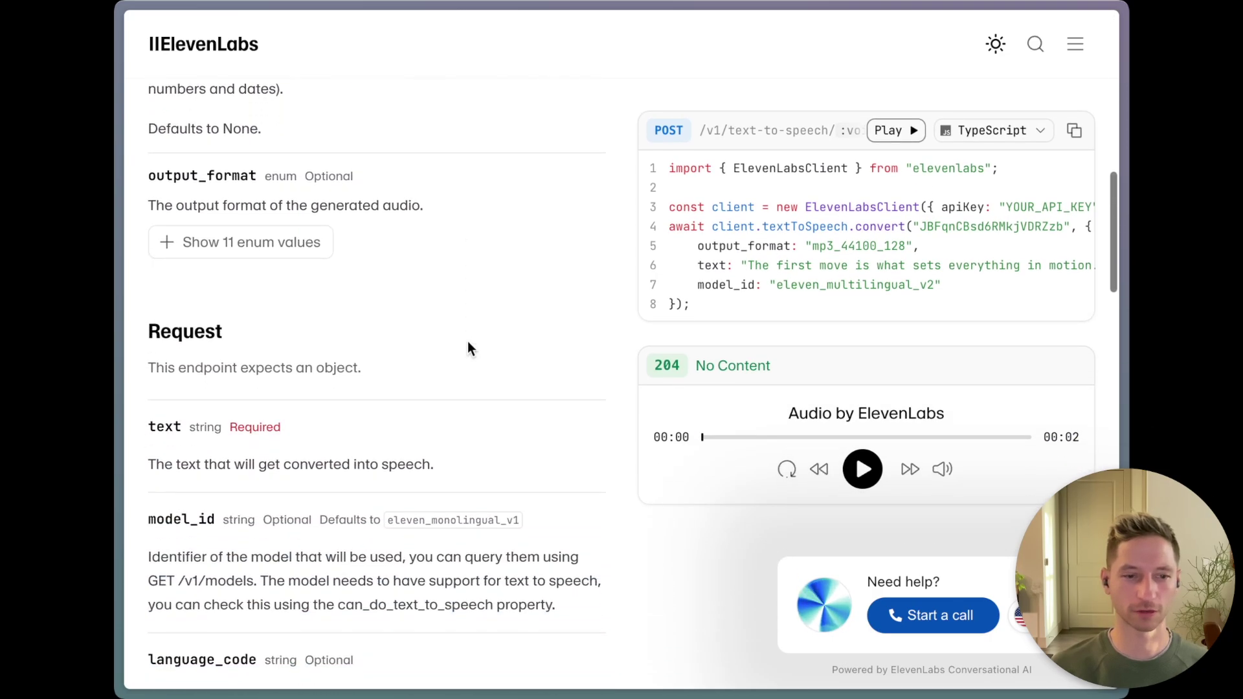
{"action": "scroll", "coordinate": [467, 349], "scroll_direction": "down", "scroll_amount": 10}
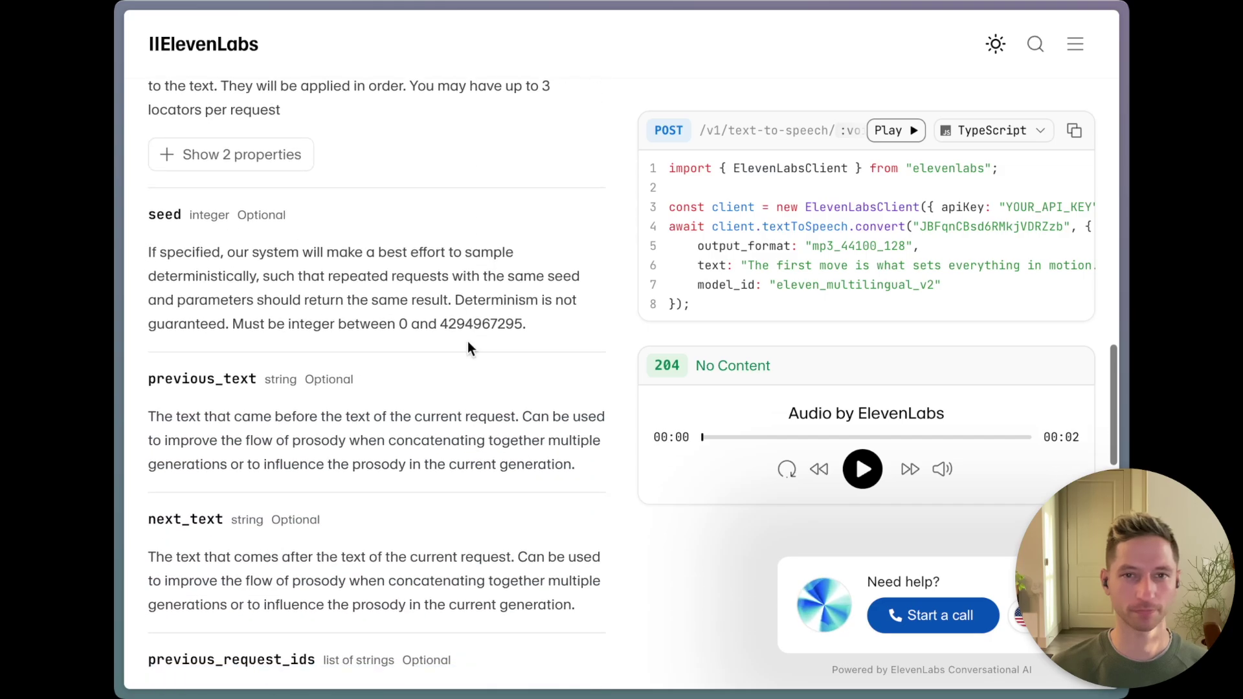
{"action": "scroll", "coordinate": [467, 341], "scroll_direction": "down", "scroll_amount": 1}
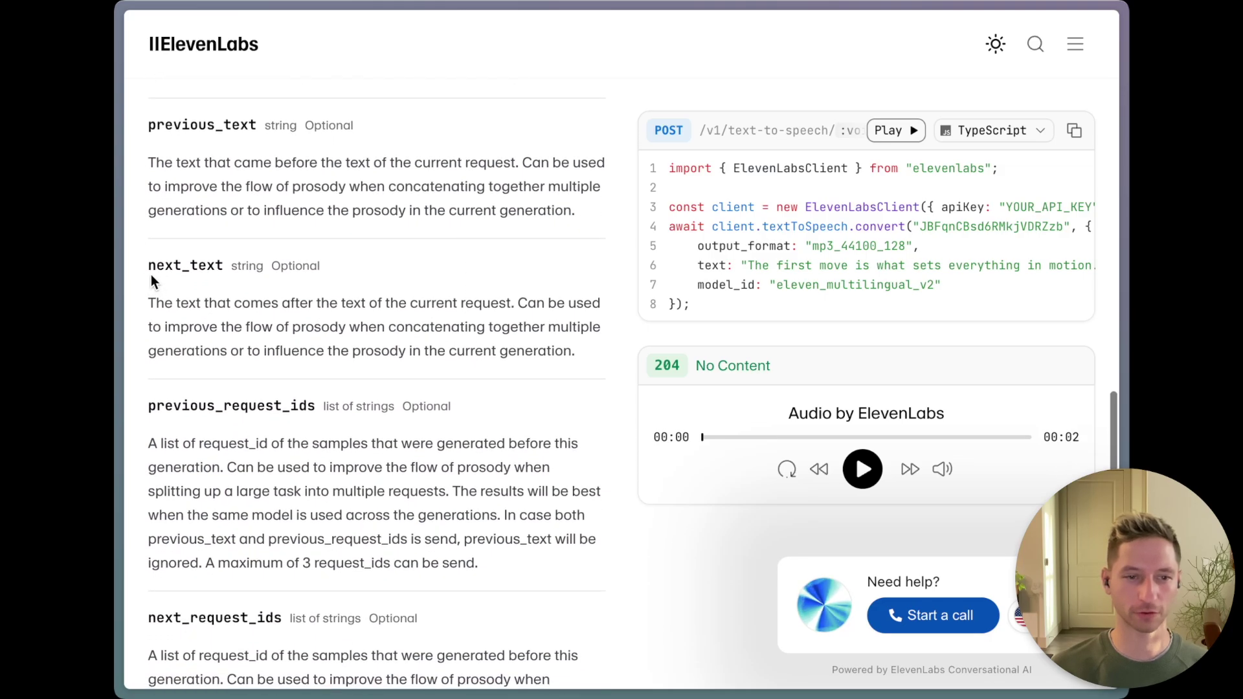
{"action": "double_click", "coordinate": [167, 265]}
{"action": "left_click", "coordinate": [329, 283]}
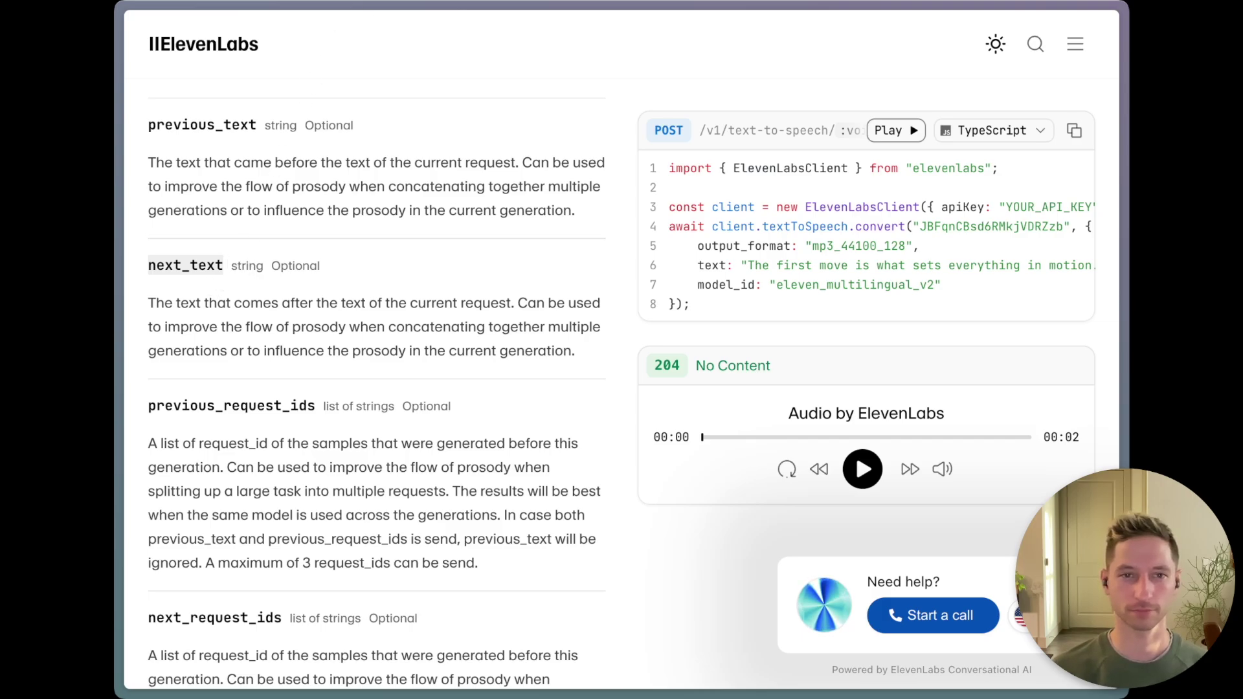
Open the endpoint playground and enter the saved API key as credentials.
{"action": "left_click", "coordinate": [890, 130]}
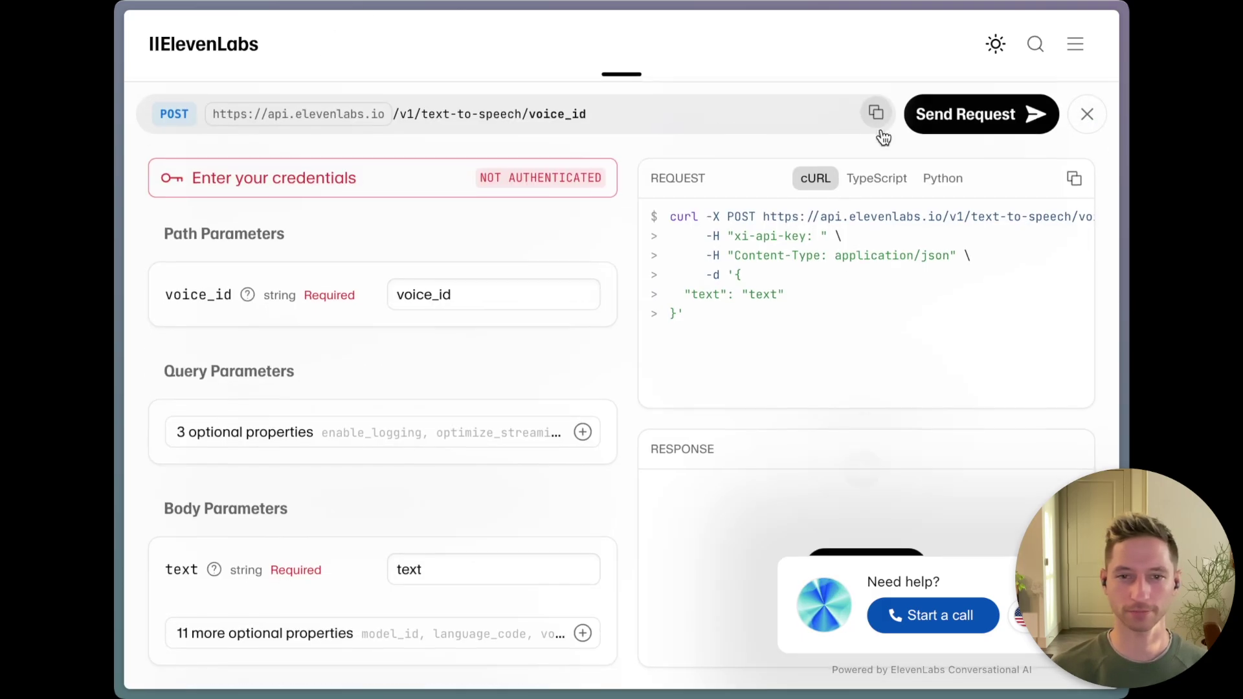
{"action": "left_click", "coordinate": [453, 180]}
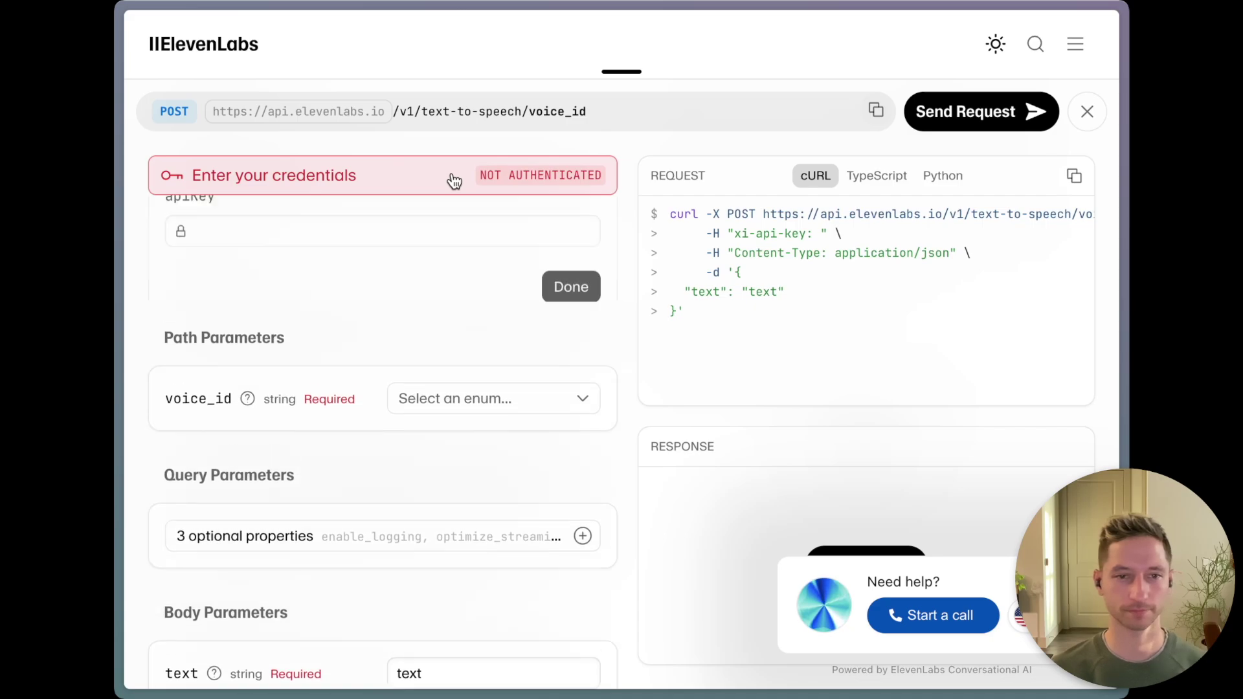
{"action": "left_click", "coordinate": [352, 277]}
{"action": "left_click", "coordinate": [382, 324]}
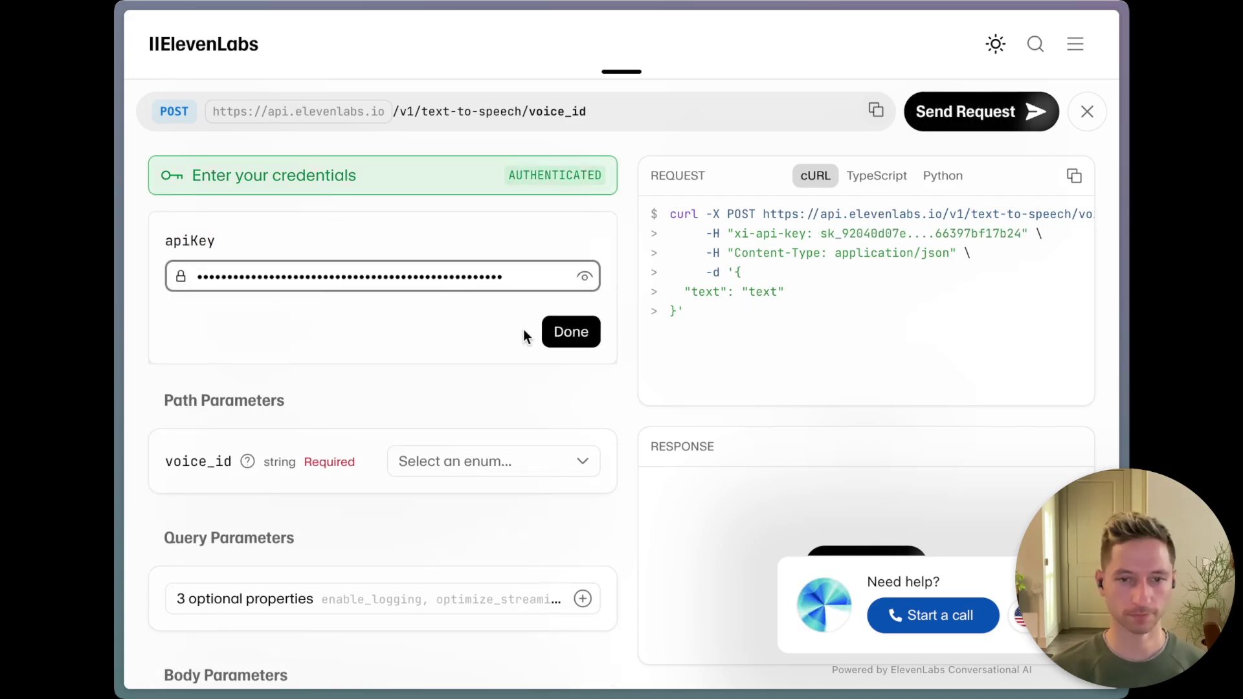
{"action": "left_click", "coordinate": [556, 338]}
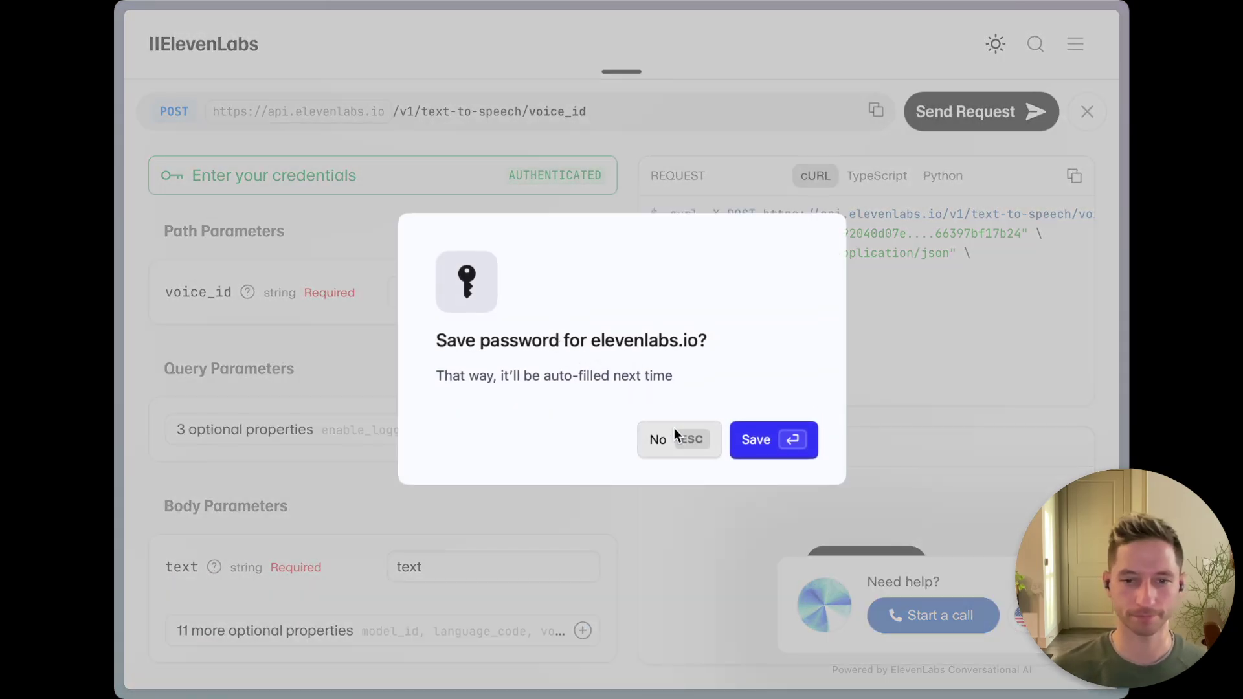
{"action": "left_click", "coordinate": [670, 434]}
Choose Sarah as voice_id and set the text to "I can't believe it".
{"action": "left_click", "coordinate": [506, 303]}
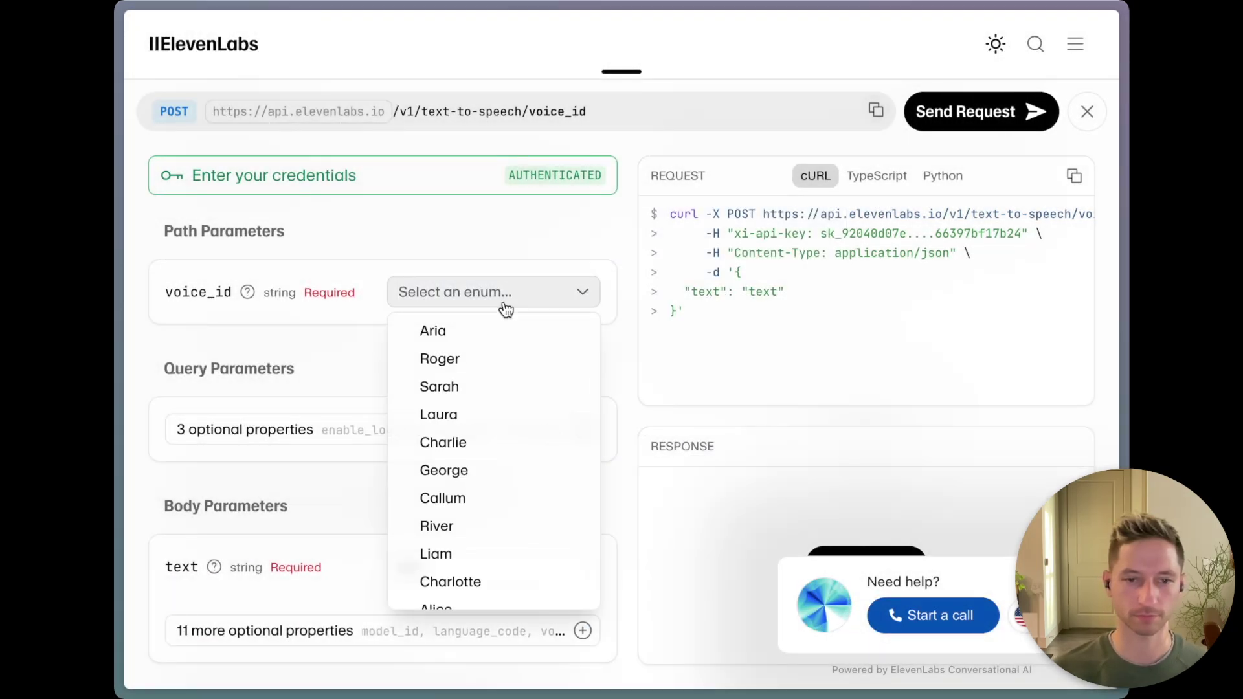
{"action": "left_click", "coordinate": [488, 384]}
{"action": "scroll", "coordinate": [504, 360], "scroll_direction": "down", "scroll_amount": 2}
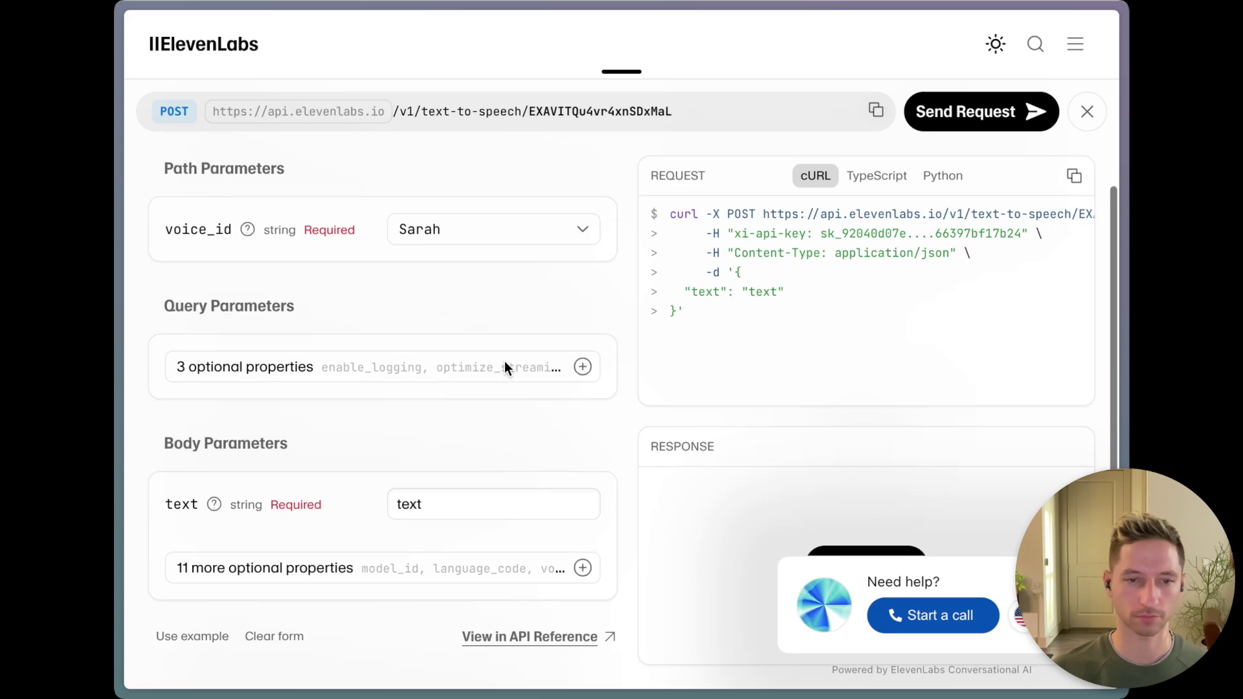
{"action": "double_click", "coordinate": [455, 458]}
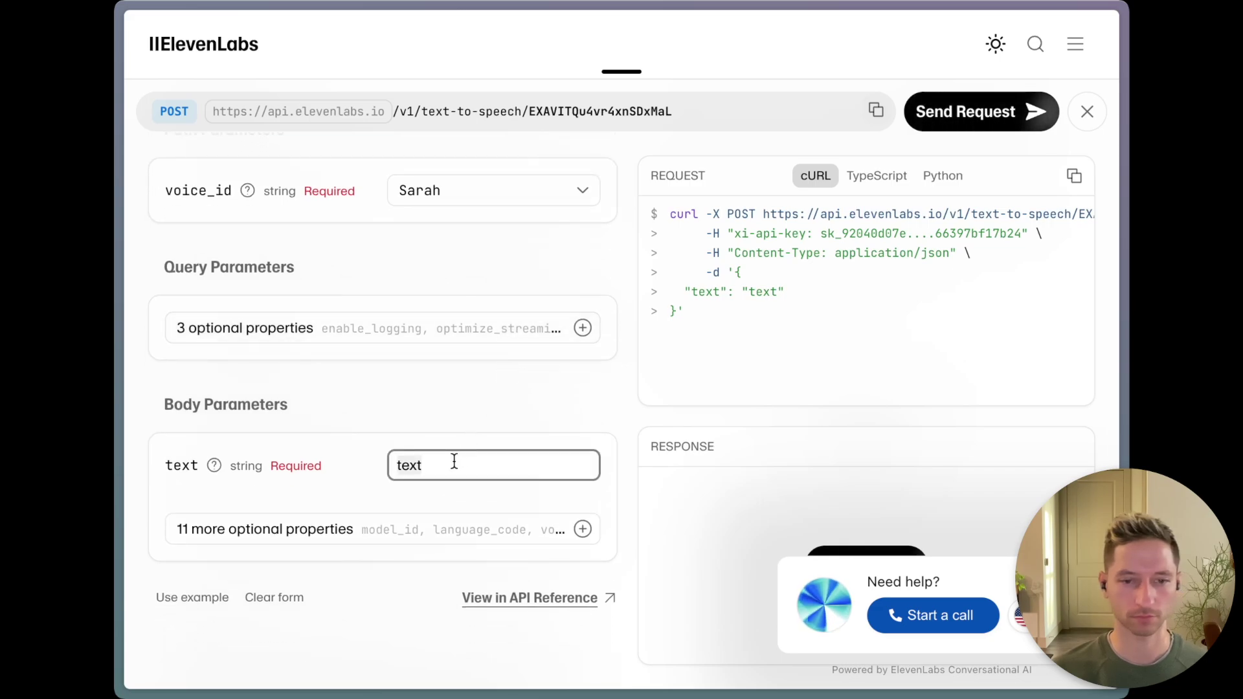
{"action": "type", "text": "I can't believe"}
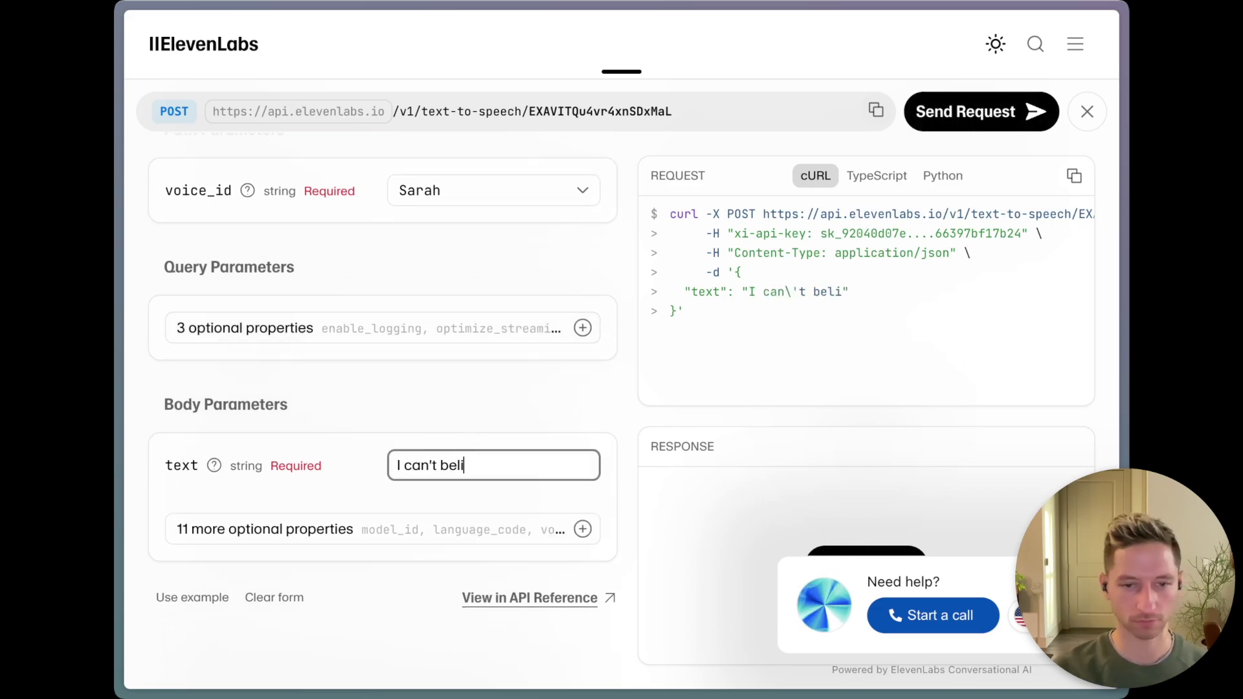
{"action": "key", "text": "BackSpace"}
{"action": "key", "text": "BackSpace"}
{"action": "type", "text": "eve it"}
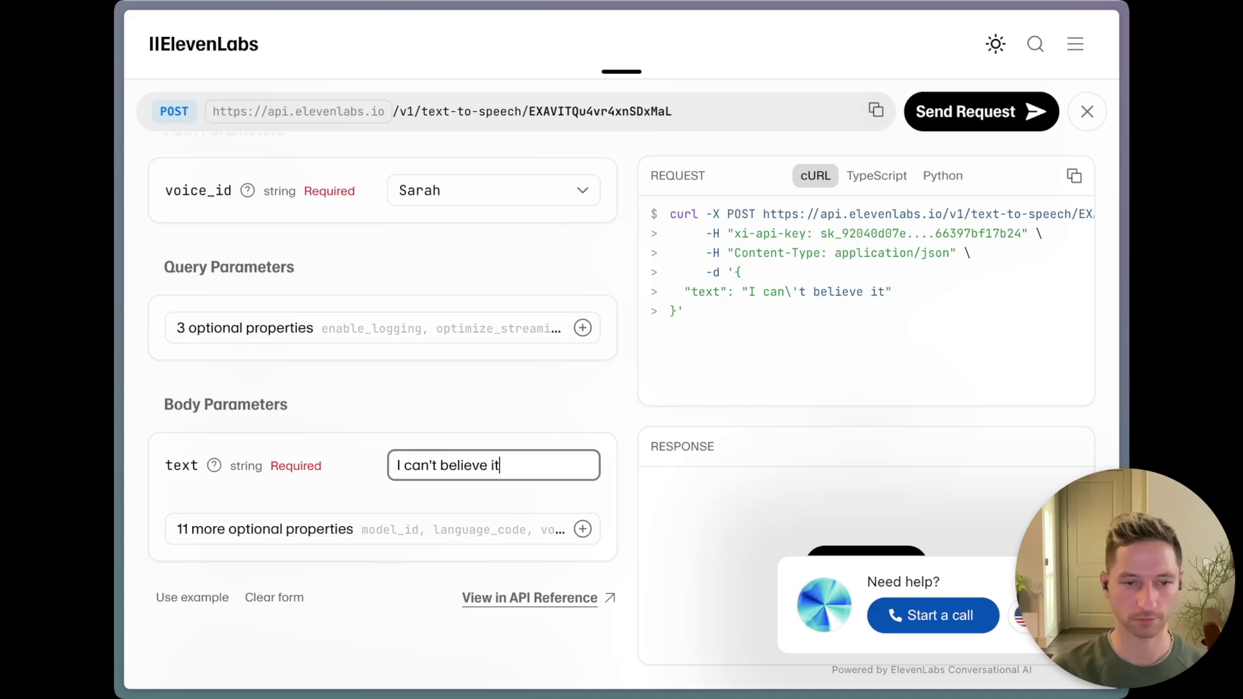
Add next_text "She said sadly.", send the request and play the generated speech.
{"action": "left_click", "coordinate": [583, 531]}
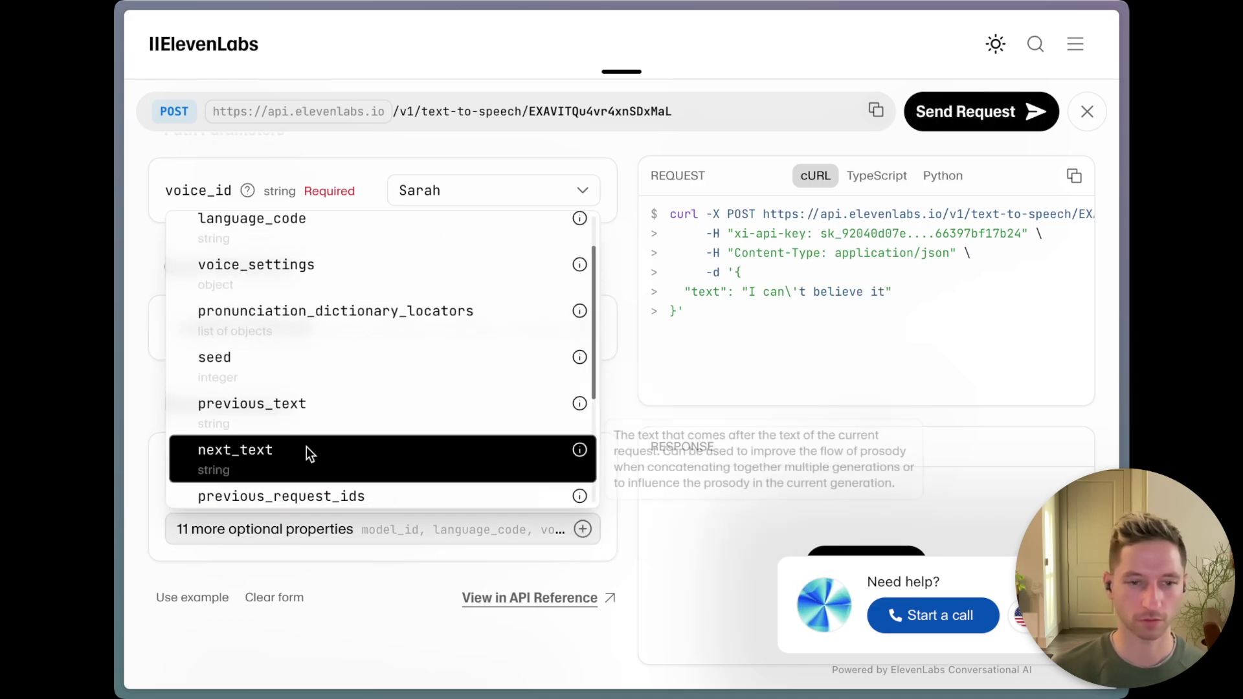
{"action": "left_click", "coordinate": [306, 449]}
{"action": "left_click", "coordinate": [556, 518]}
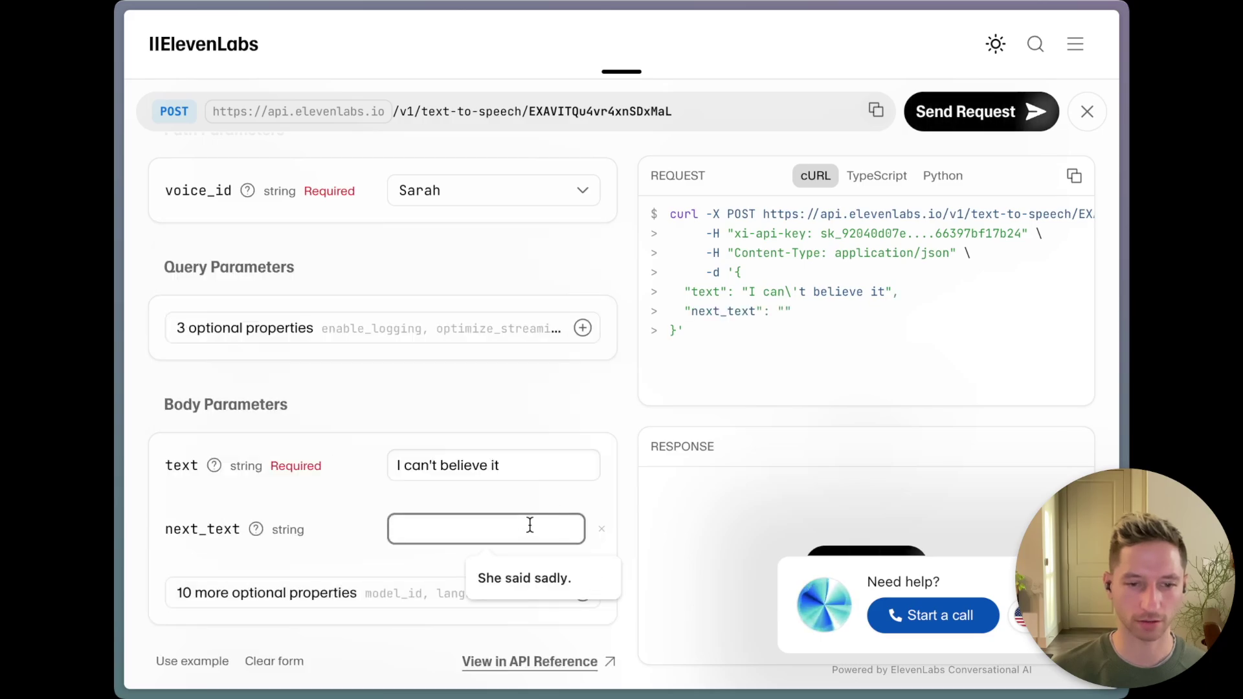
{"action": "left_click", "coordinate": [528, 577]}
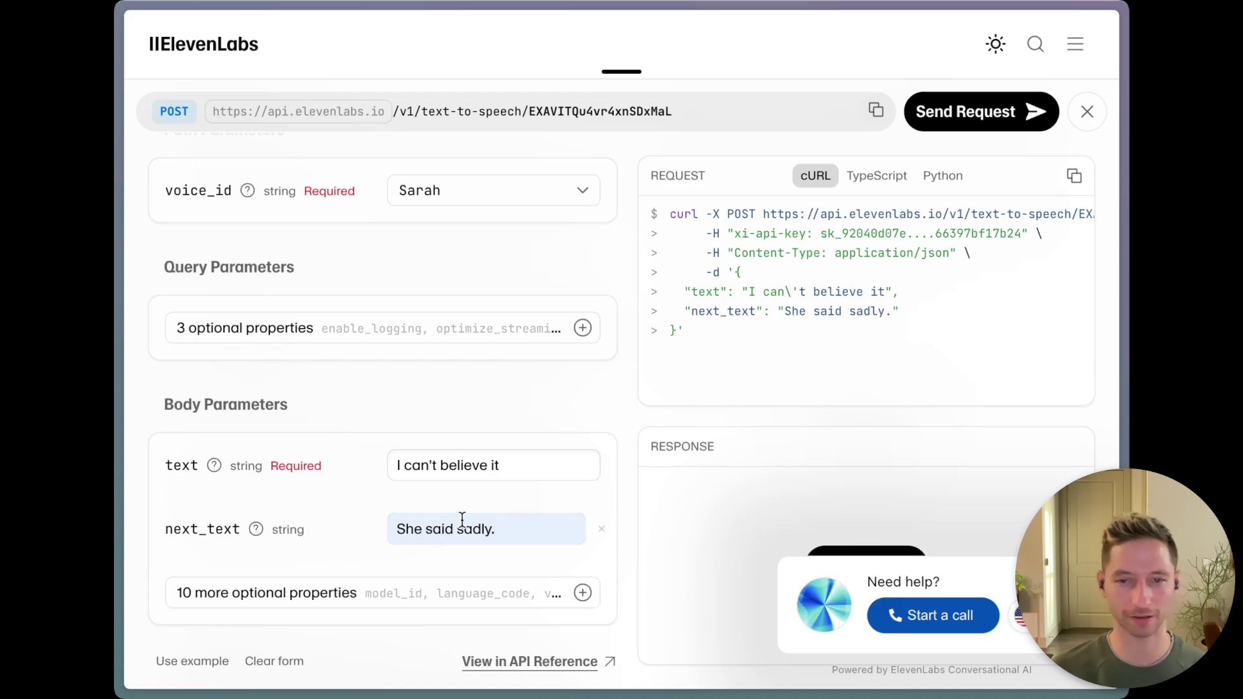
{"action": "left_click", "coordinate": [985, 125]}
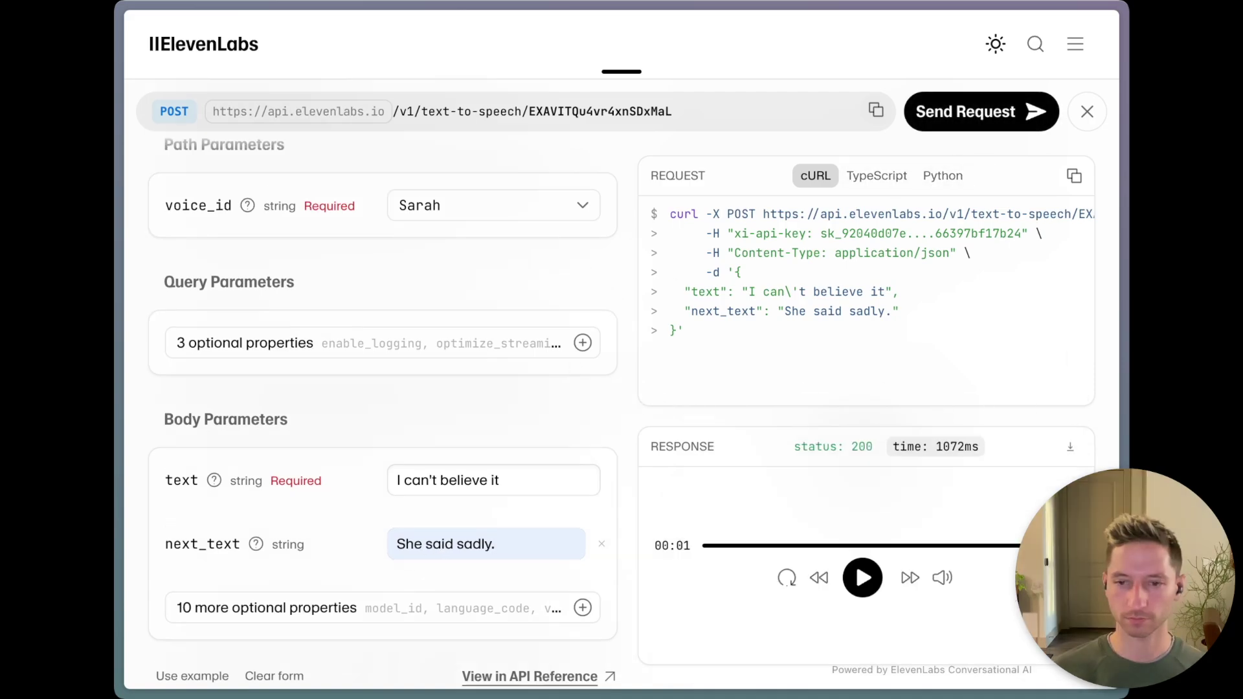
{"action": "left_click", "coordinate": [863, 586]}
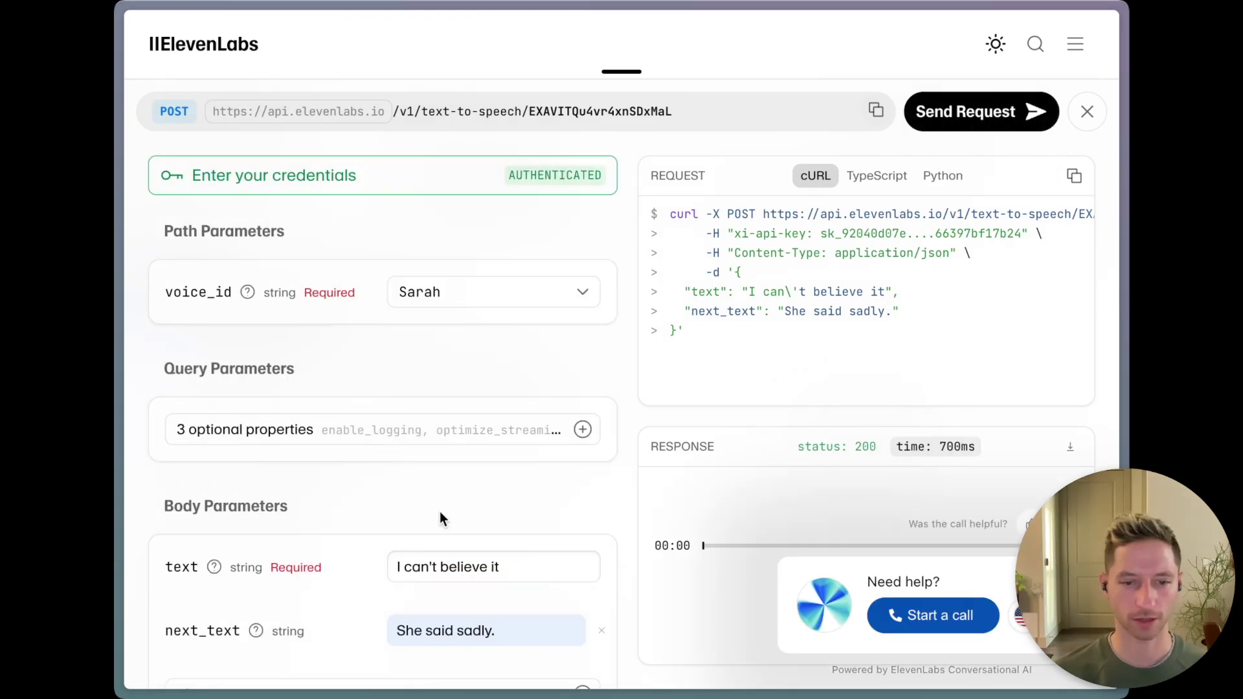
{"action": "scroll", "coordinate": [443, 518], "scroll_direction": "down", "scroll_amount": 2}
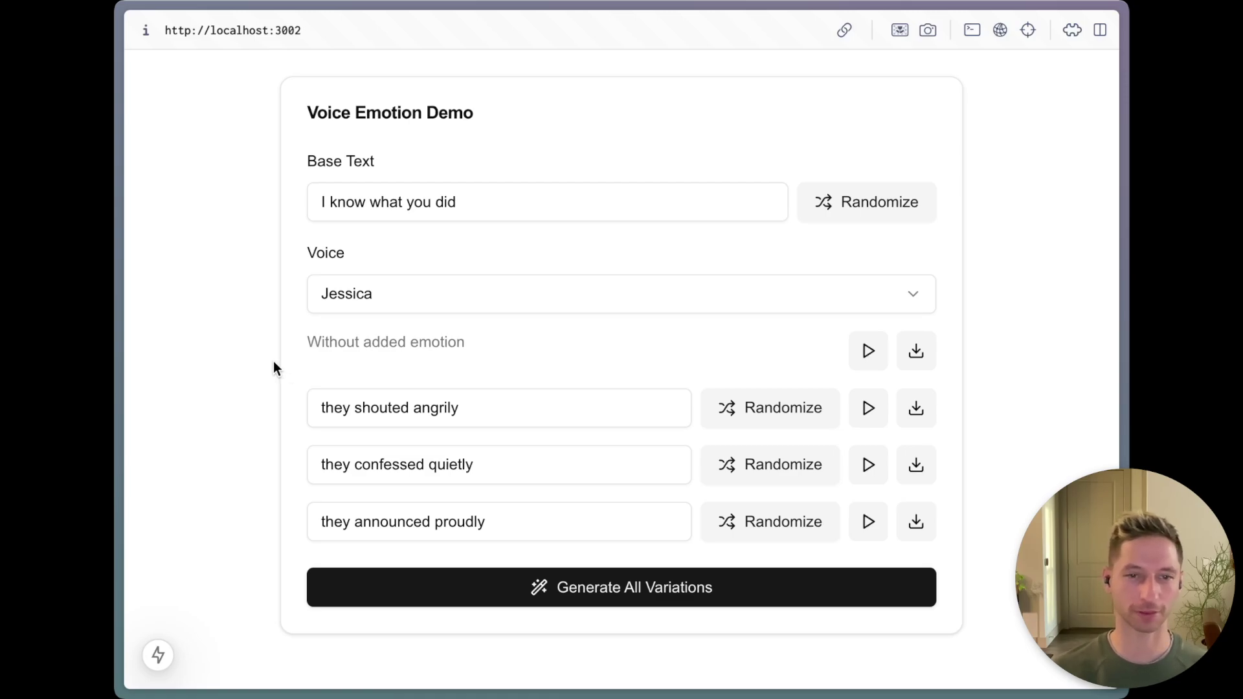
Replay "I know what you did" plain, then shouted angrily, confessed quietly and announced proudly.
{"action": "left_click", "coordinate": [868, 353]}
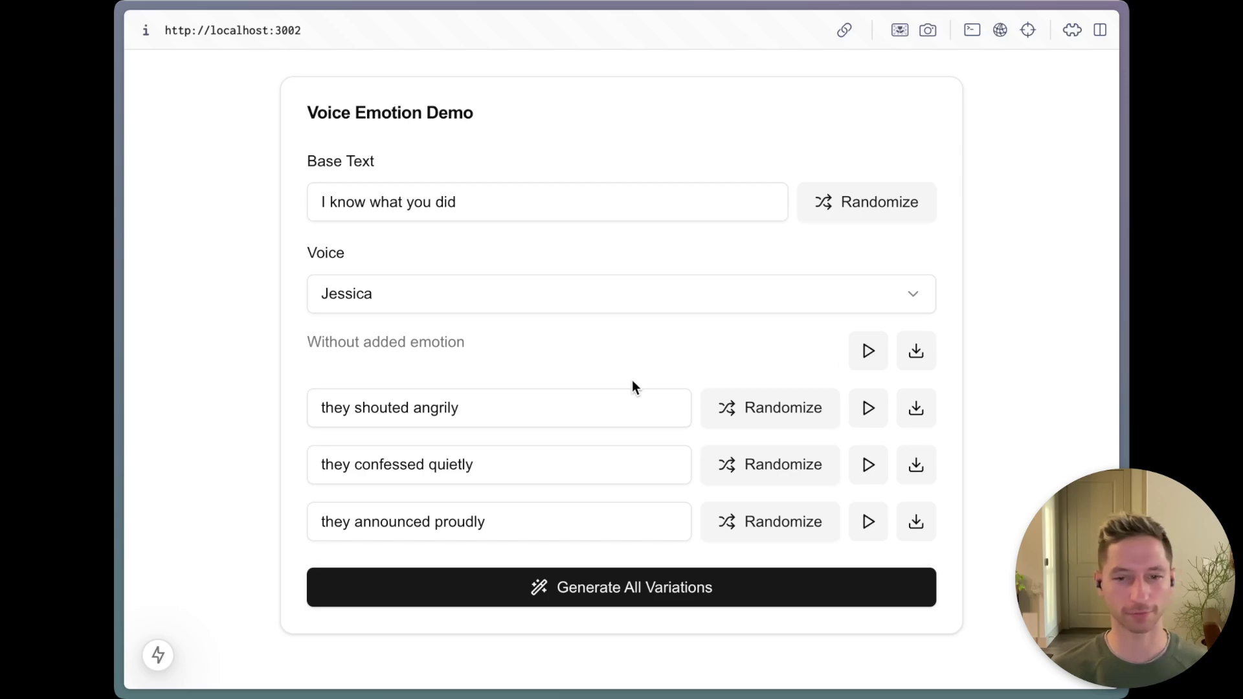
{"action": "left_click", "coordinate": [860, 419]}
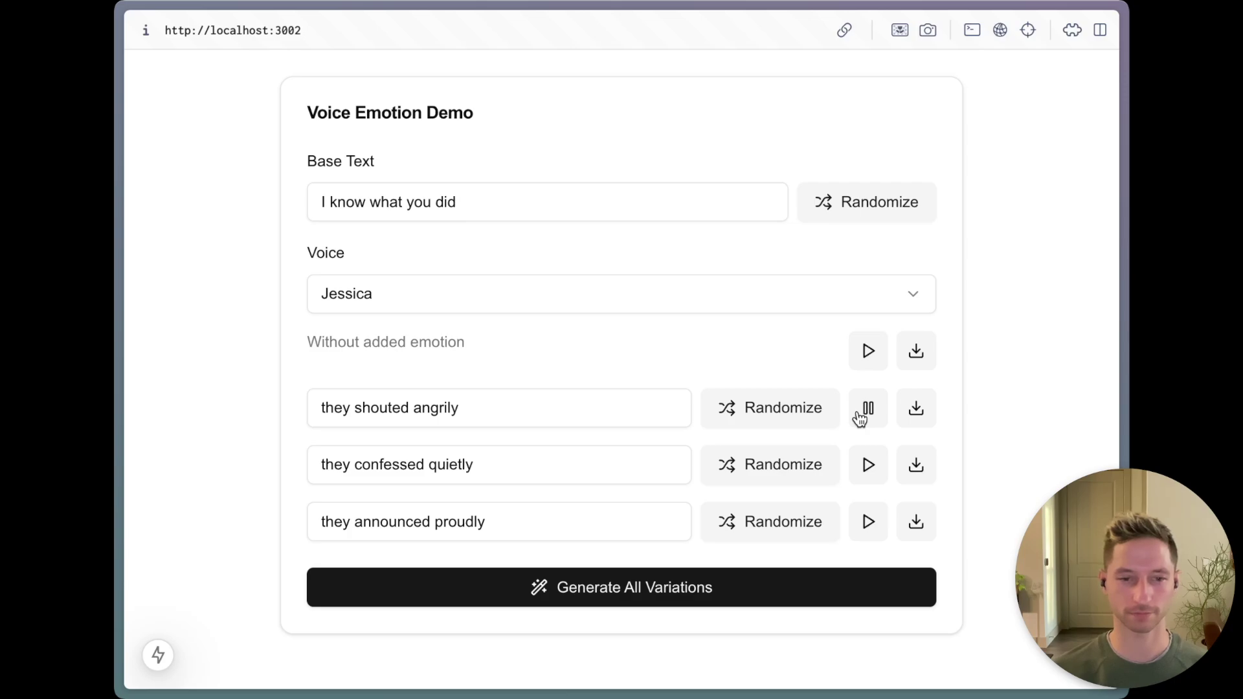
{"action": "left_click", "coordinate": [873, 475]}
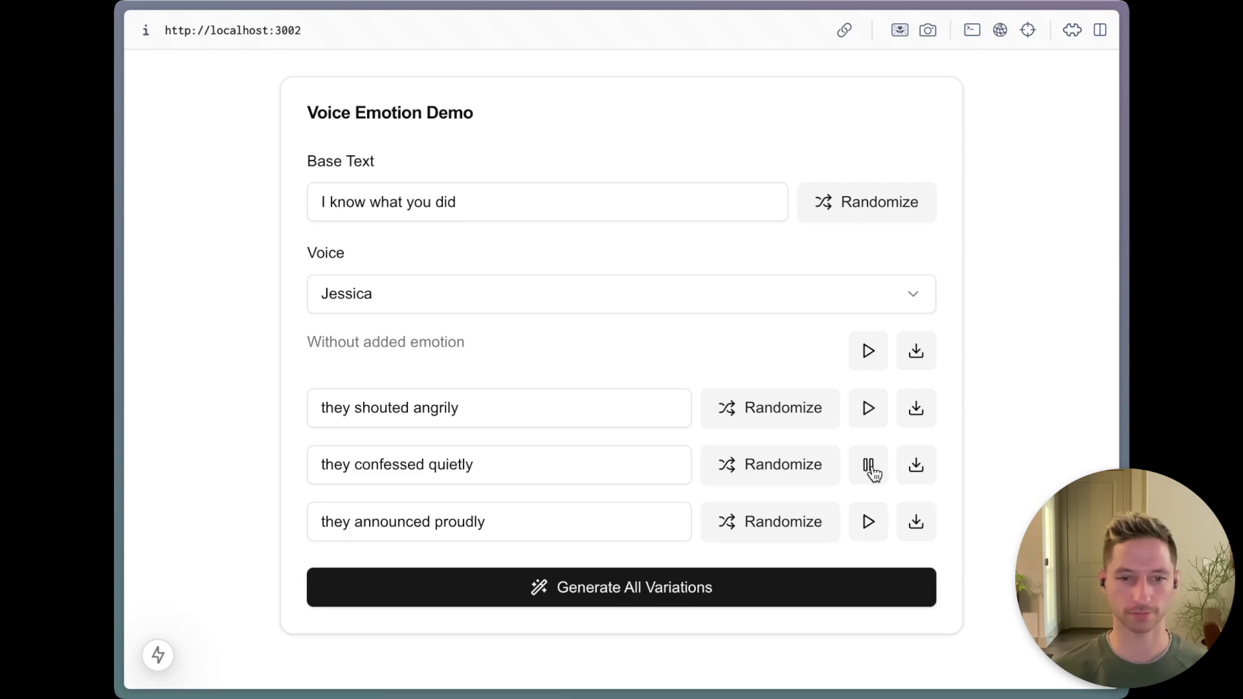
{"action": "left_click", "coordinate": [868, 521]}
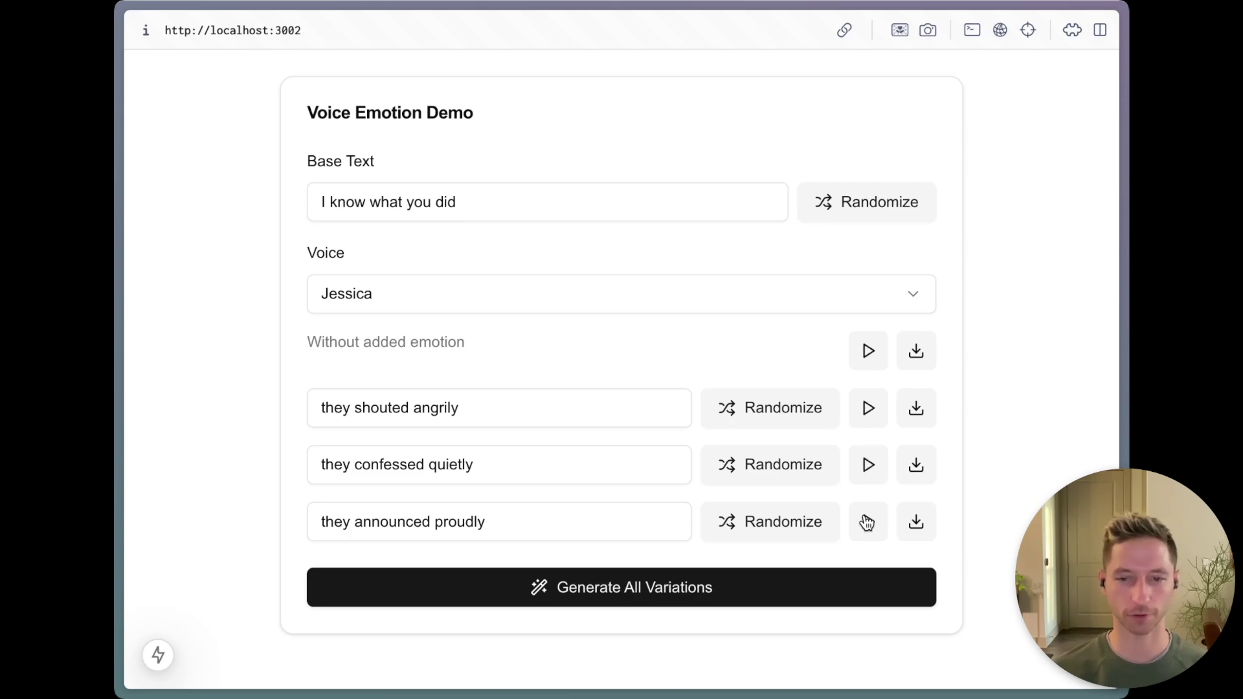